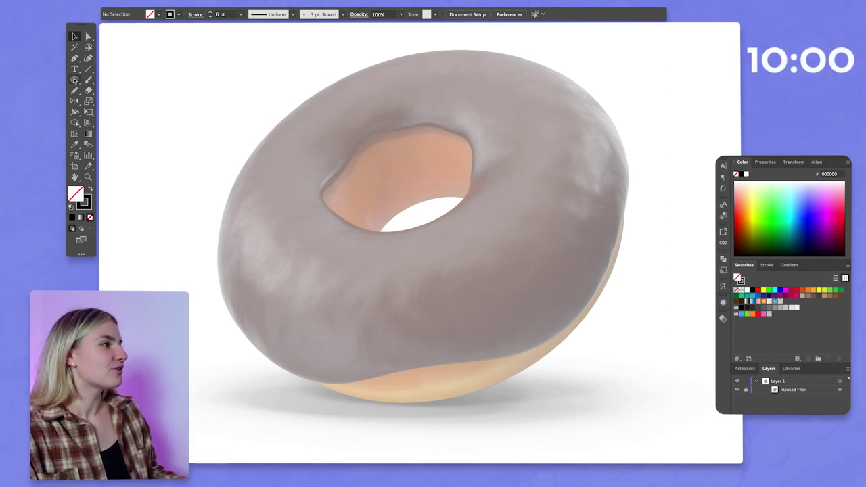
Draw a large ellipse over the doughnut photo, then rotate and position it to follow the doughnut's tilted outer outline.
key(l)
mouse_move(243, 64)
mouse_down()
mouse_move(593, 373)
mouse_move(654, 389)
mouse_up()
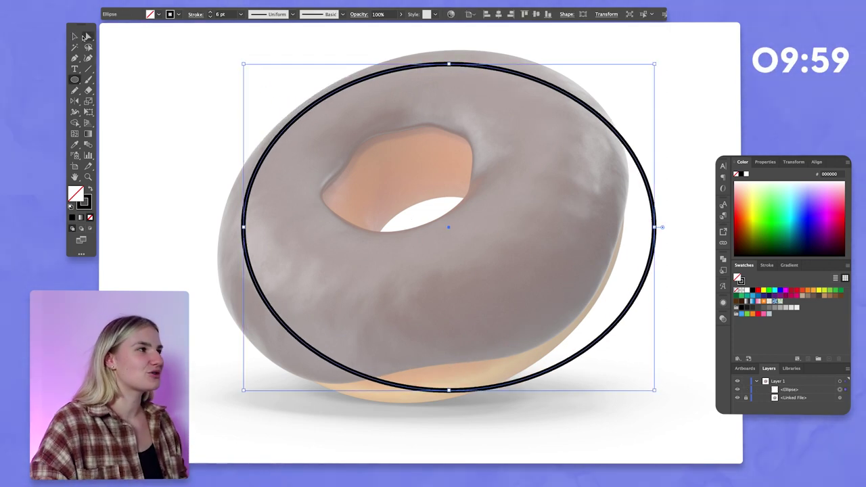
click(656, 67)
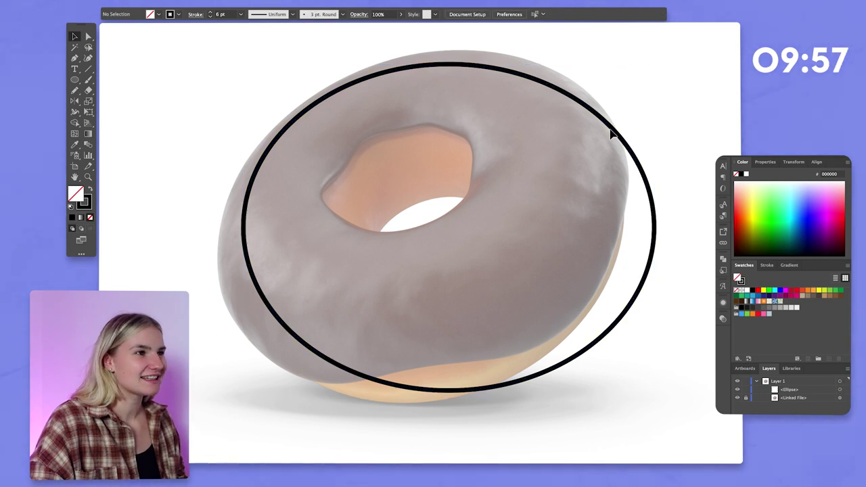
click(611, 134)
drag(660, 64, 612, 22)
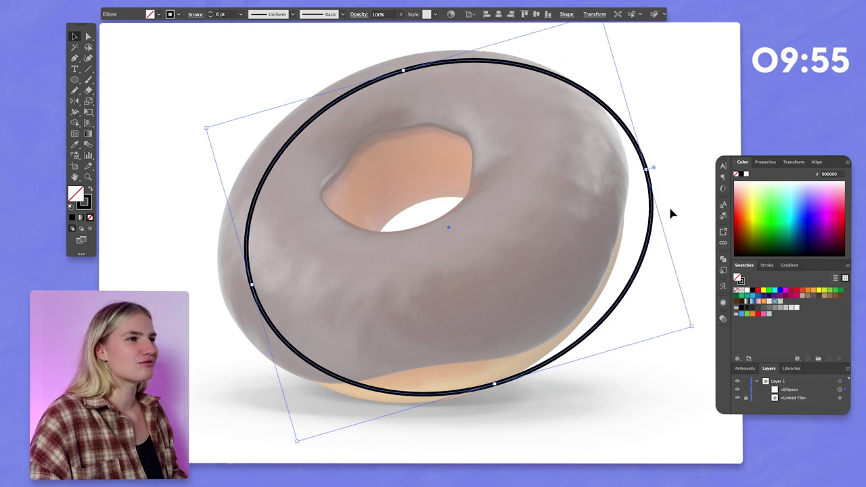
drag(653, 202, 634, 165)
Make a smaller copy of the ellipse behind the original and fit its width and height to the doughnut's hole.
drag(471, 382, 406, 231)
key(super+c)
key(super+b)
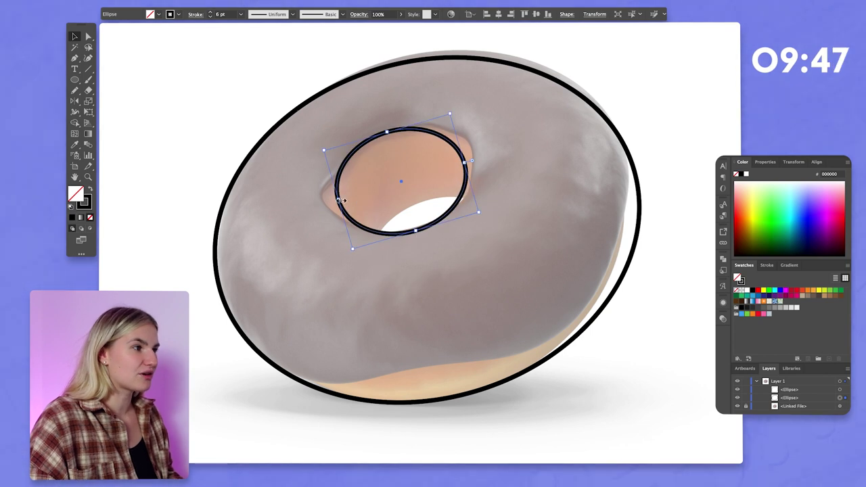
drag(342, 201, 334, 202)
drag(467, 164, 475, 173)
drag(388, 135, 389, 139)
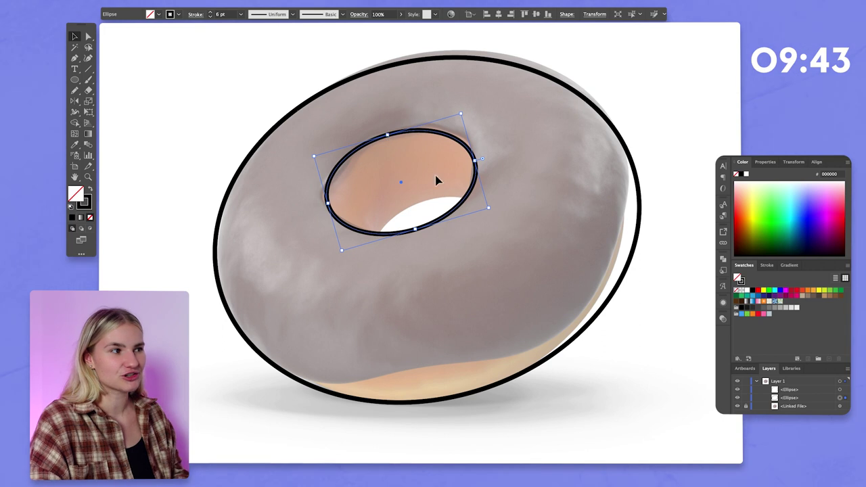
Give the hole ellipse a white fill without stroke, and swap the outer ellipse's black stroke to a black fill.
click(742, 280)
click(736, 290)
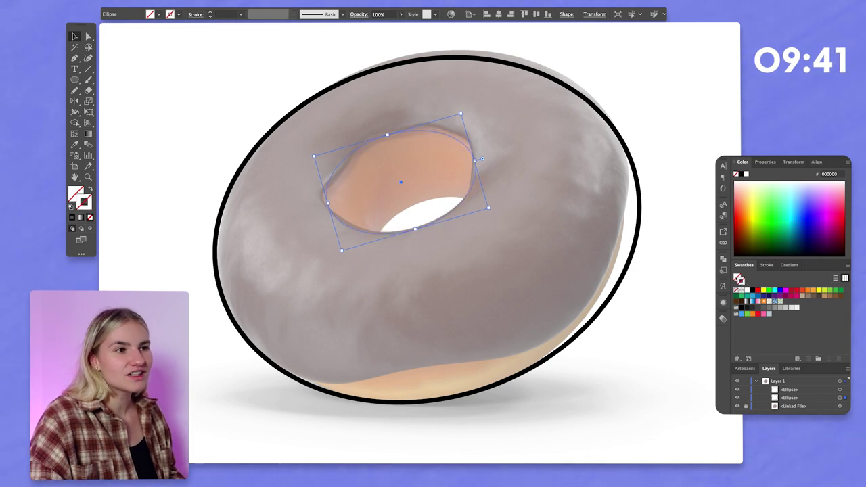
click(736, 278)
click(747, 290)
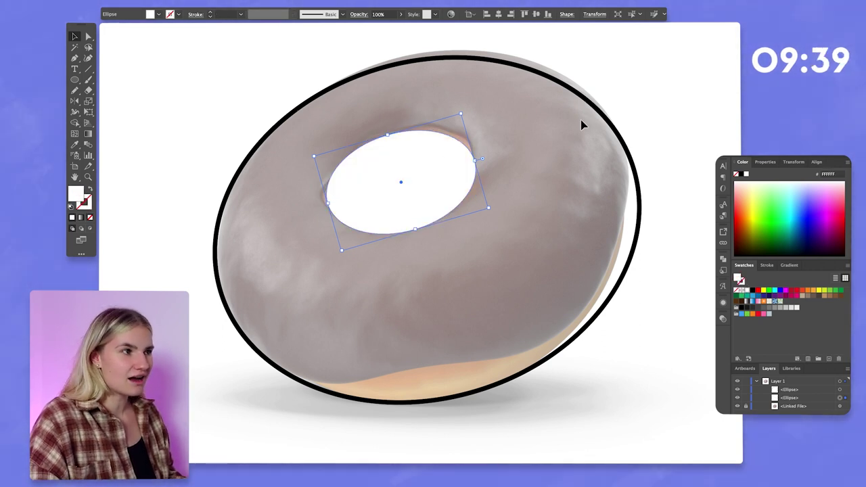
click(605, 120)
key(shift+x)
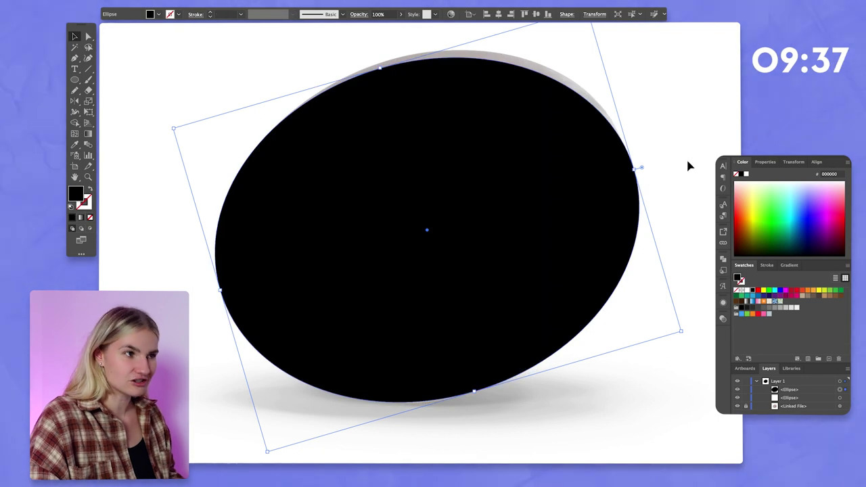
Send the black ellipse behind the white one, subtract the hole with Pathfinder Minus Front, and fill the ring with CCCCCC grey.
key(ctrl+[)
key(ctrl+a)
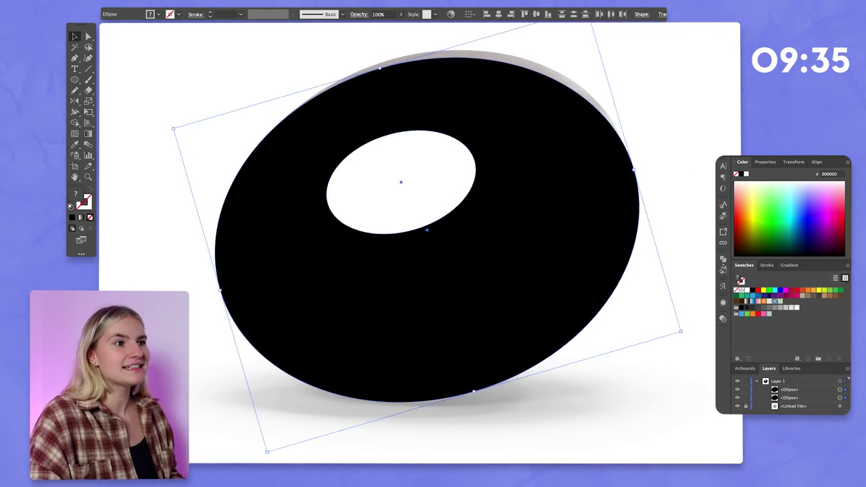
click(722, 262)
click(671, 186)
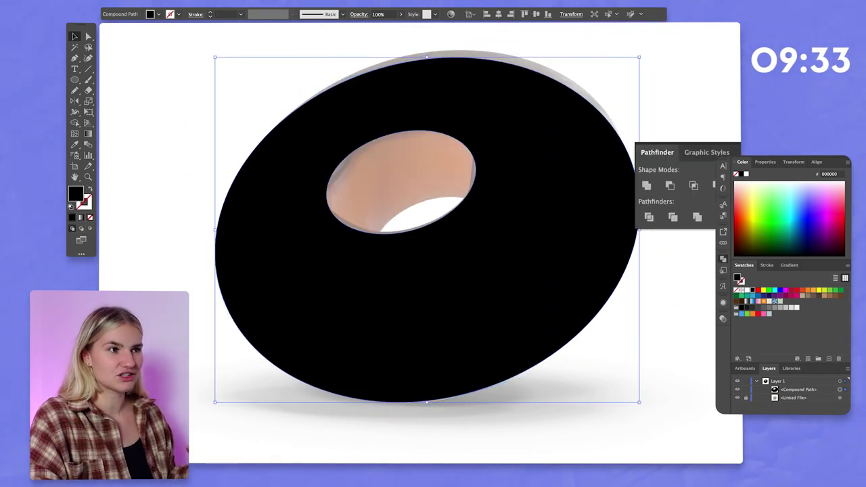
click(735, 152)
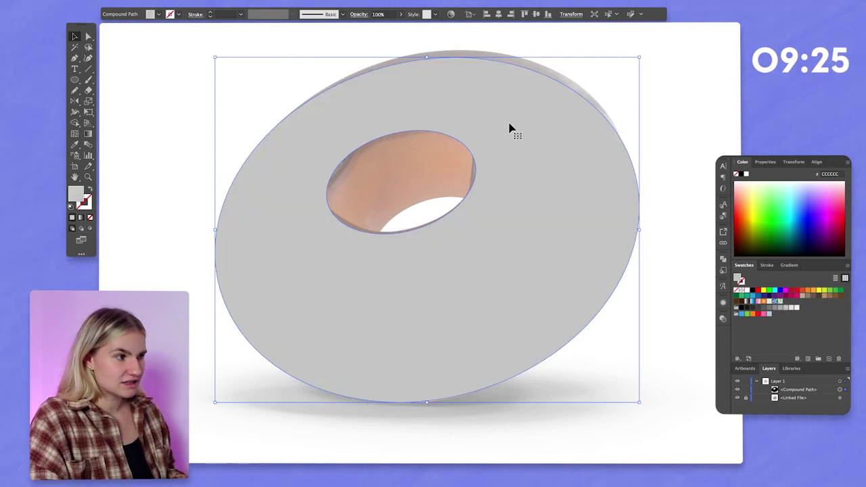
Duplicate the light grey ring in place and fill the upper copy with 333333 dark grey, ready for the Pencil tool.
click(566, 204)
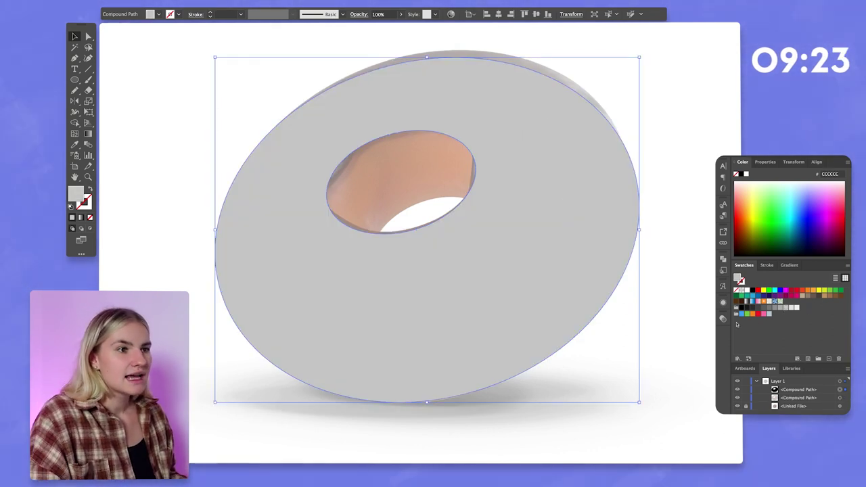
click(752, 307)
key(n)
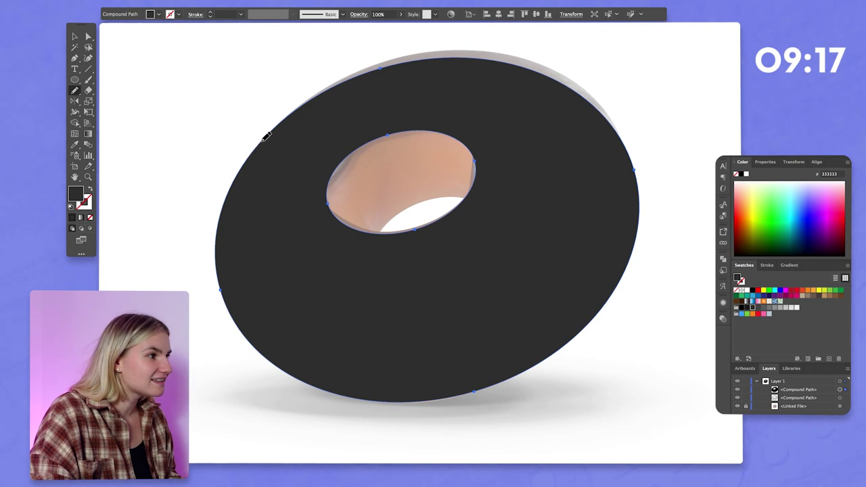
mouse_move(240, 289)
mouse_down()
mouse_move(251, 351)
mouse_move(282, 338)
mouse_up()
mouse_move(332, 360)
mouse_down()
mouse_move(344, 394)
mouse_move(391, 369)
mouse_up()
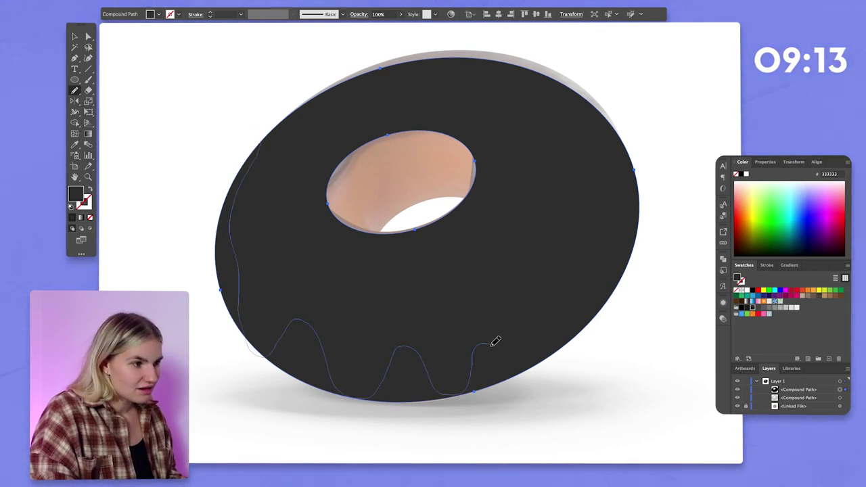
drag(531, 357, 565, 349)
key(ctrl+z)
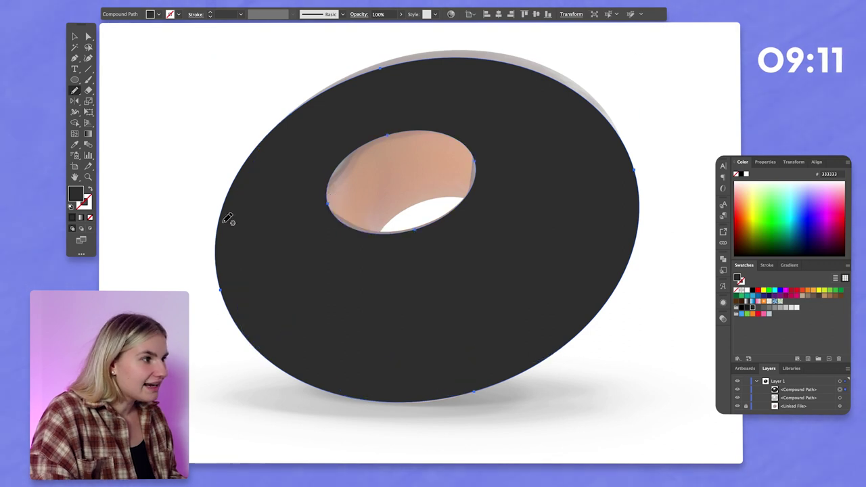
Redraw the dark ring's outer edge with the Pencil tool into rounded icing drips from the left side around the bottom to the right side.
mouse_move(258, 305)
mouse_down()
mouse_move(266, 356)
mouse_move(326, 343)
mouse_move(345, 390)
mouse_move(377, 406)
mouse_move(414, 364)
mouse_move(452, 362)
mouse_move(493, 379)
mouse_up()
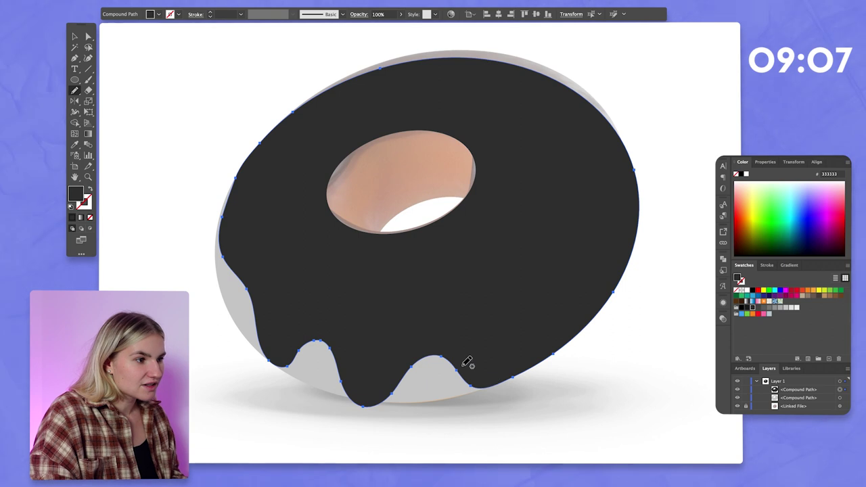
mouse_move(568, 347)
mouse_down()
mouse_move(579, 317)
mouse_move(627, 265)
mouse_up()
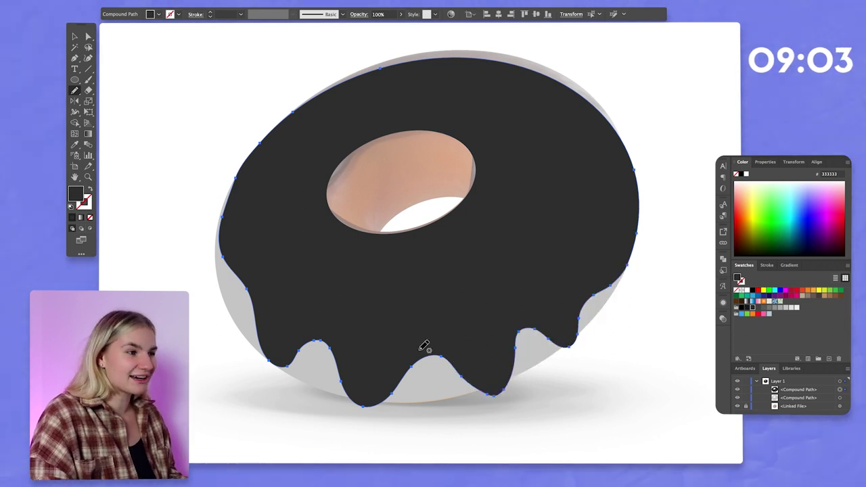
mouse_move(485, 398)
mouse_down()
mouse_move(508, 367)
mouse_move(507, 338)
mouse_move(532, 324)
mouse_up()
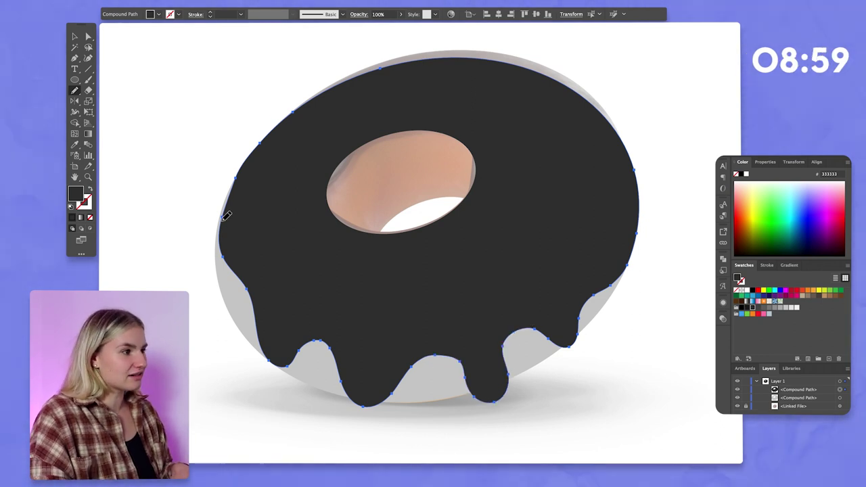
mouse_move(253, 280)
mouse_down()
mouse_move(228, 223)
mouse_move(226, 273)
mouse_move(224, 218)
mouse_up()
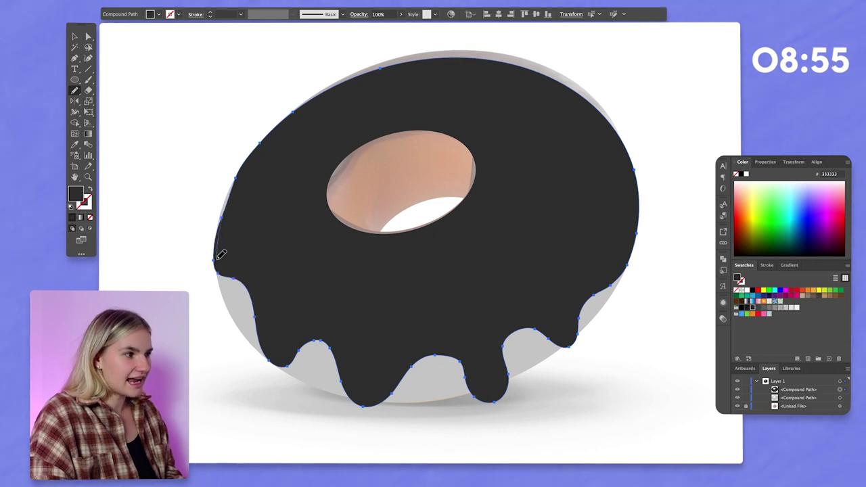
drag(247, 282, 247, 285)
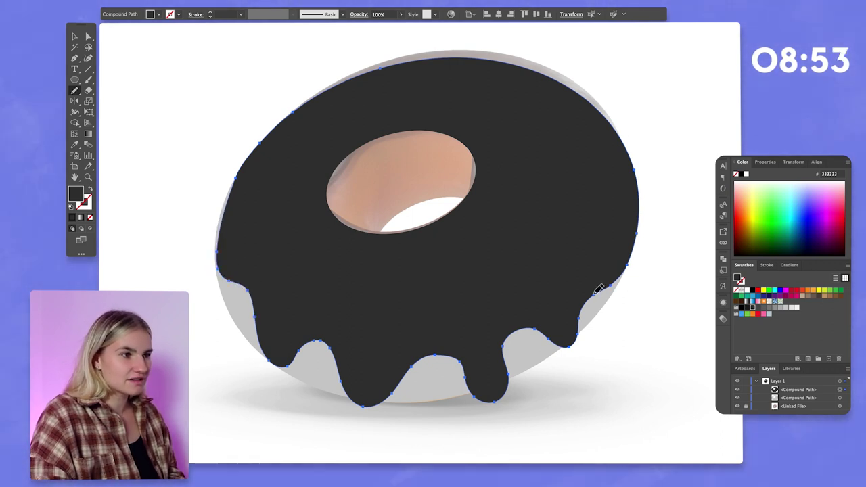
drag(623, 236, 637, 206)
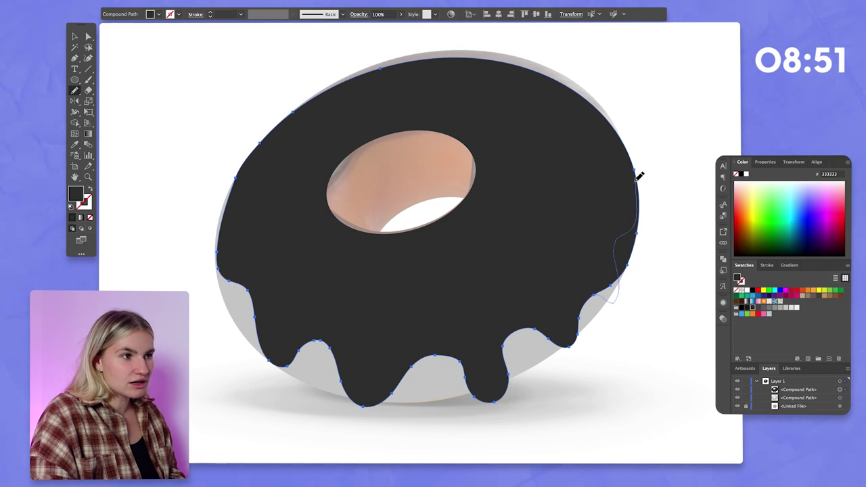
drag(639, 176, 638, 174)
Lengthen and round the central and right-hand icing drips, and shape a small drip high on the ring's right edge.
mouse_move(224, 233)
mouse_down()
mouse_move(250, 160)
mouse_move(274, 144)
mouse_up()
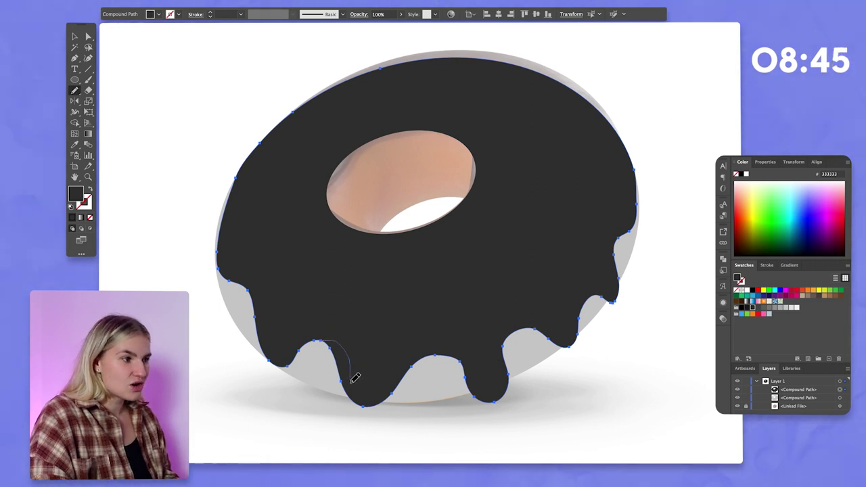
mouse_move(351, 376)
mouse_down()
mouse_move(355, 413)
mouse_move(389, 398)
mouse_up()
mouse_move(439, 350)
mouse_down()
mouse_move(460, 364)
mouse_move(423, 345)
mouse_move(462, 370)
mouse_move(464, 394)
mouse_move(494, 418)
mouse_move(503, 340)
mouse_up()
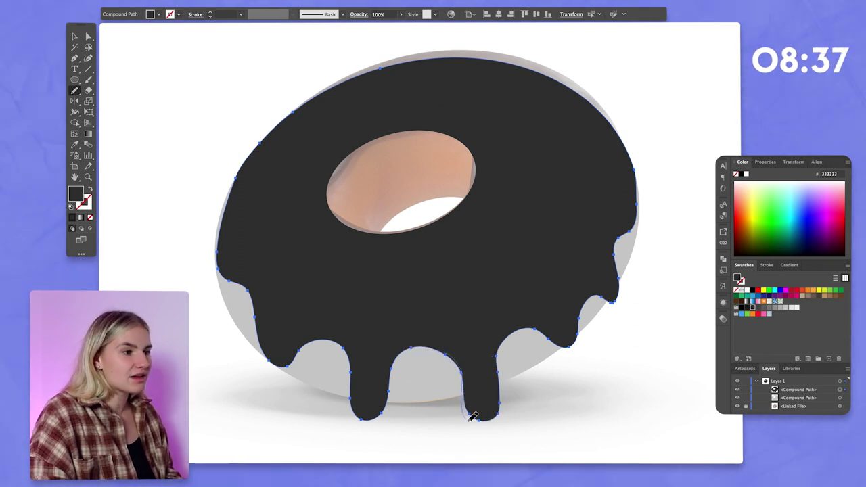
drag(470, 414, 507, 400)
mouse_move(502, 351)
mouse_down()
mouse_move(546, 352)
mouse_move(566, 363)
mouse_move(577, 299)
mouse_move(599, 294)
mouse_move(616, 313)
mouse_move(617, 281)
mouse_up()
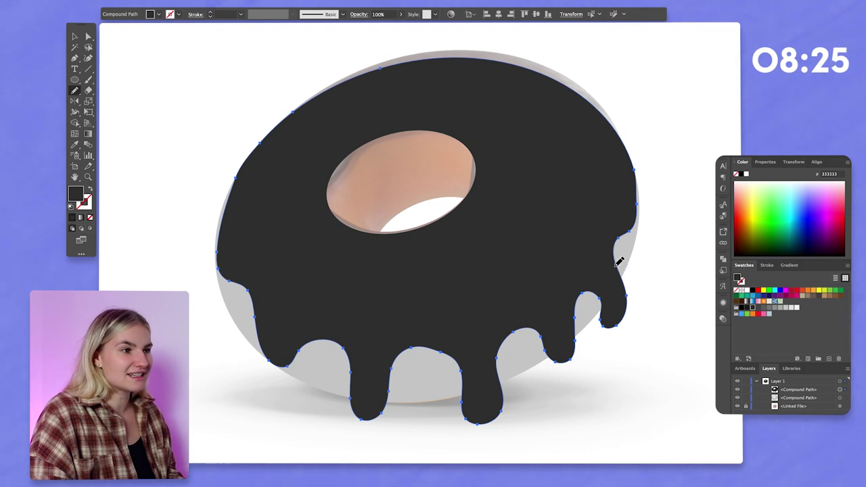
mouse_move(617, 241)
mouse_down()
mouse_move(643, 213)
mouse_move(641, 179)
mouse_up()
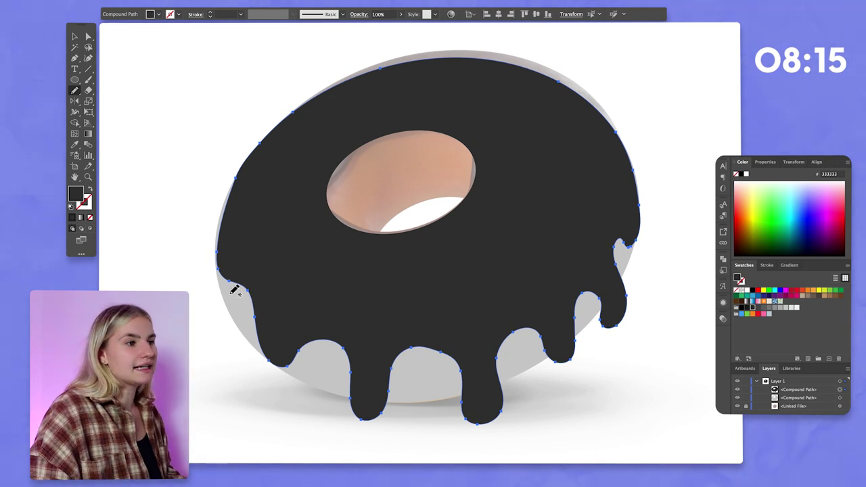
Reshape the lower-left icing drip and redraw the ring's far-left edge as a small rounded drip.
mouse_move(248, 287)
mouse_down()
mouse_move(262, 313)
mouse_move(269, 359)
mouse_move(291, 369)
mouse_move(312, 344)
mouse_up()
key(v)
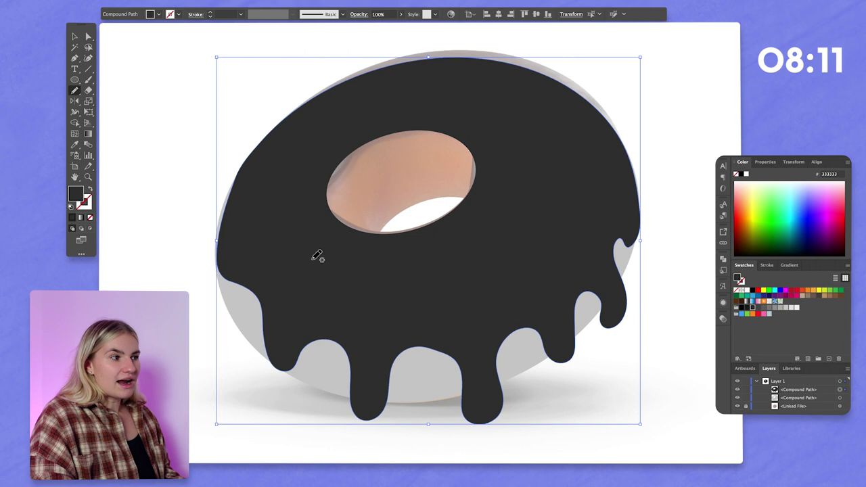
key(n)
mouse_move(221, 273)
mouse_down()
mouse_move(230, 306)
mouse_move(264, 300)
mouse_up()
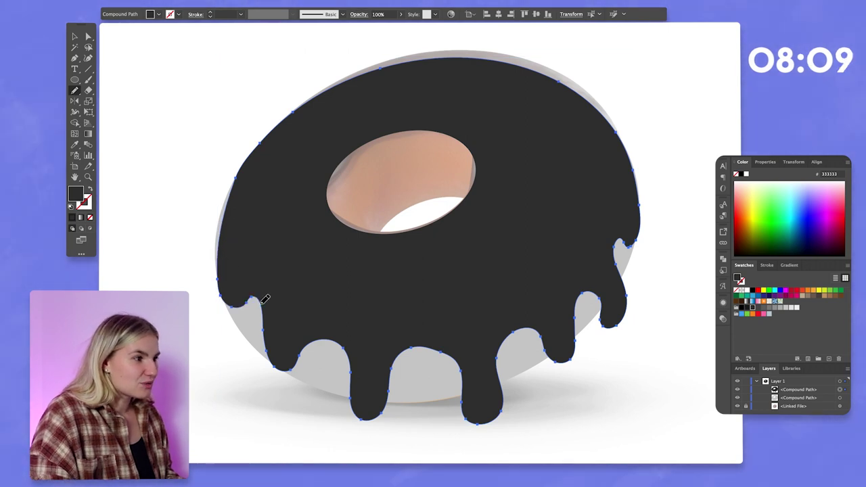
Redraw the upper edge of the dark ring's hole with two icing drips hanging into the opening.
key(v)
key(n)
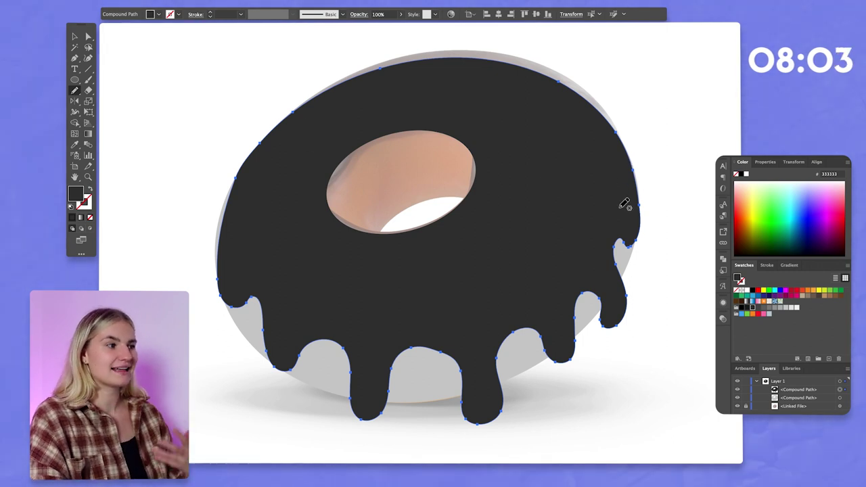
super+click(301, 169)
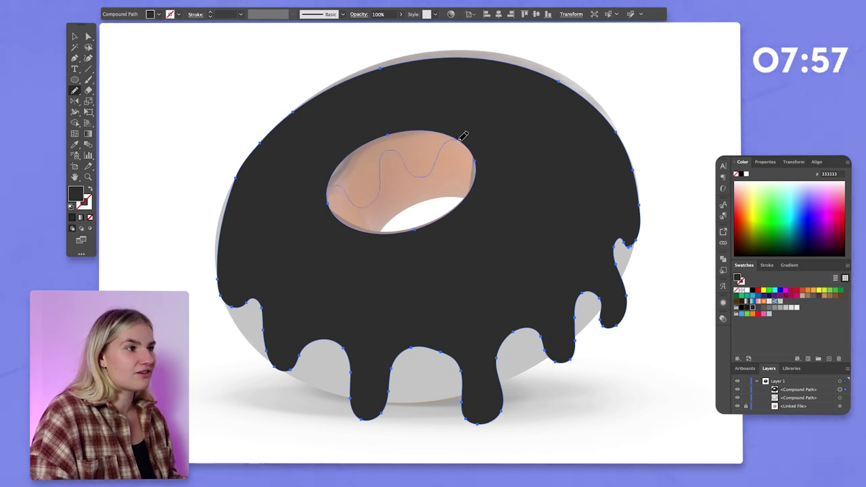
drag(462, 135, 458, 144)
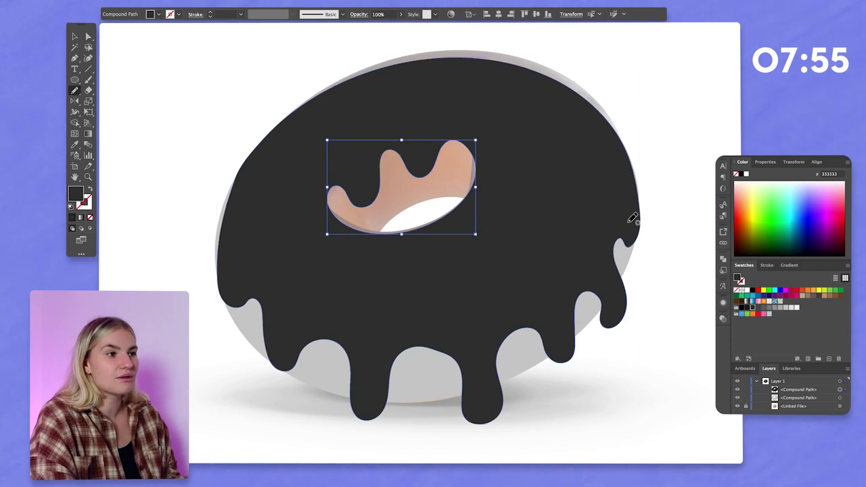
Smooth the arch between the two long central drips and extend the far-left icing drip further down.
ctrl+click(642, 215)
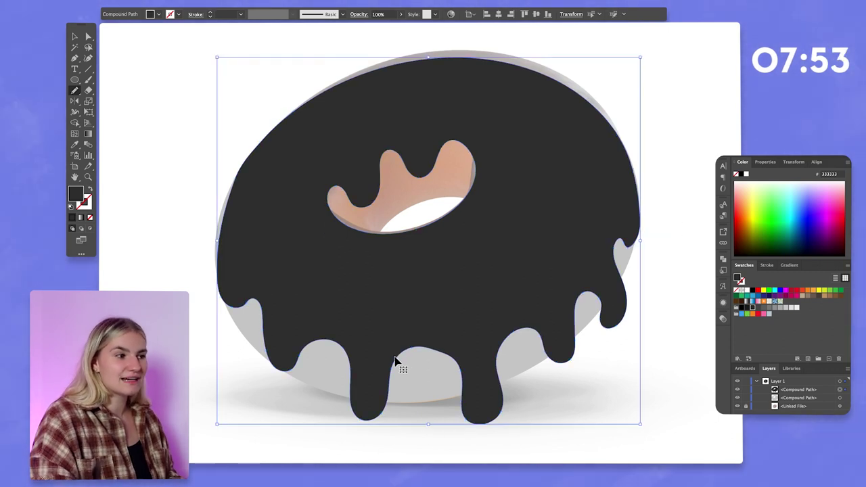
mouse_move(423, 343)
mouse_down()
mouse_move(458, 362)
mouse_move(453, 355)
mouse_move(461, 406)
mouse_up()
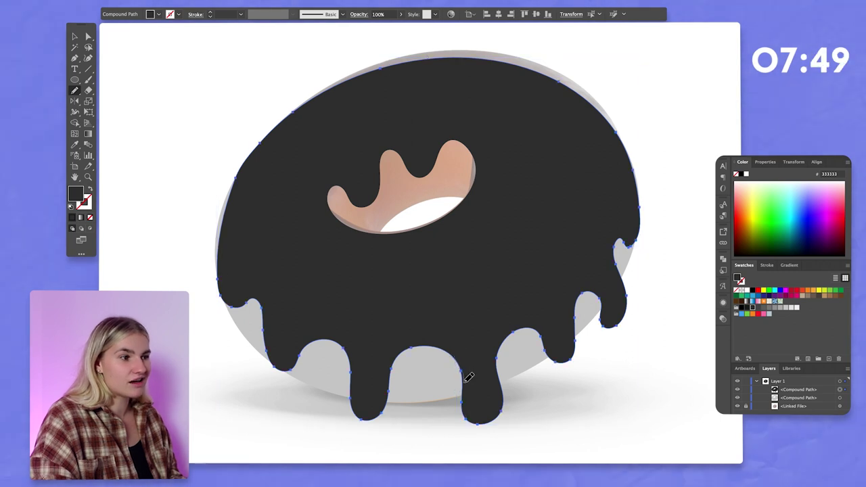
super+click(574, 391)
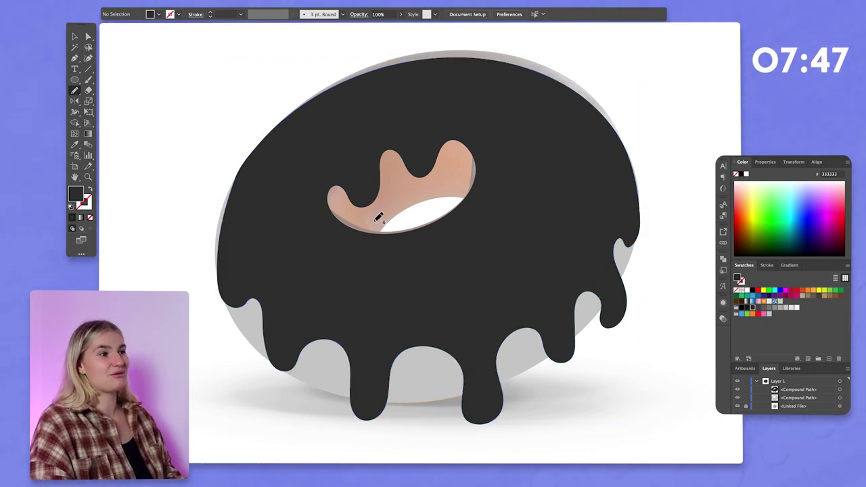
ctrl+click(273, 276)
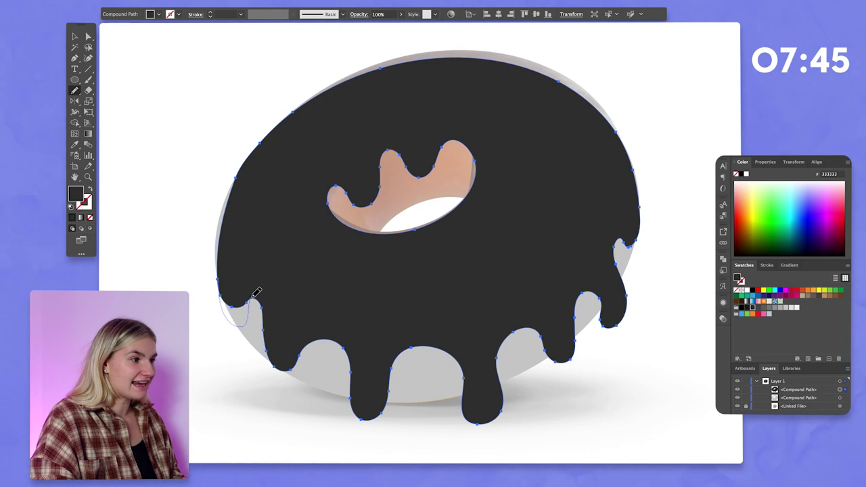
drag(255, 295, 265, 300)
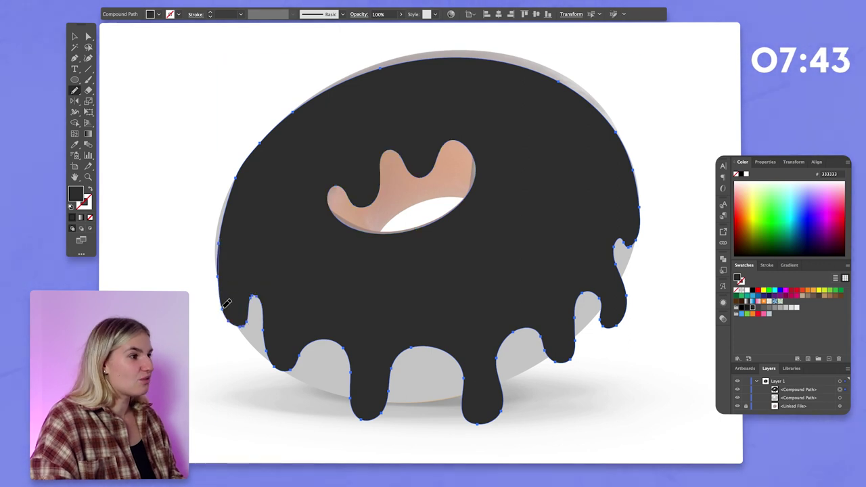
Redraw the icing's lower-left edge as a smoother curve ending in a longer, rounded far-left drip.
drag(257, 296, 256, 296)
key(super+z)
mouse_move(218, 247)
mouse_down()
mouse_move(229, 332)
mouse_move(261, 295)
mouse_up()
key(ctrl)
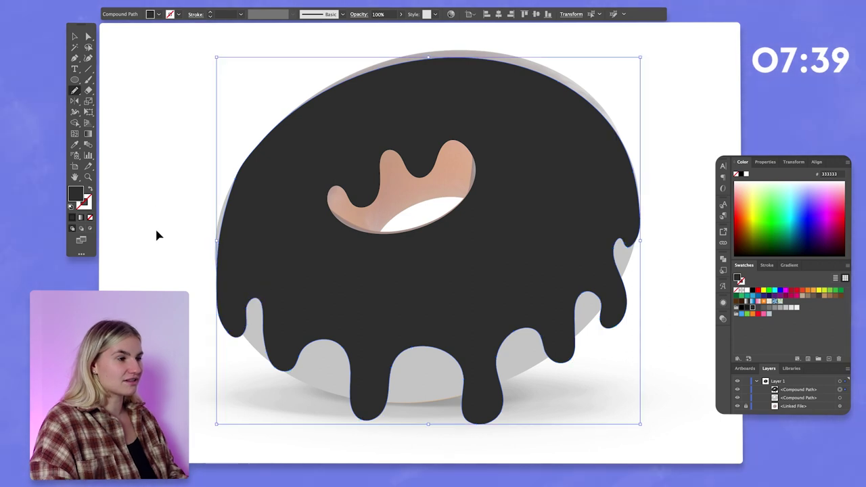
ctrl+click(704, 259)
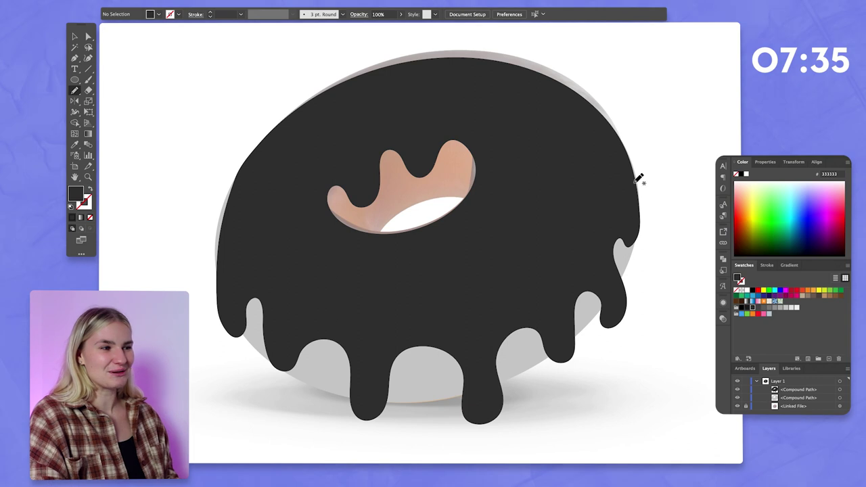
Draw a freehand shape covering the hole's inner wall, fill it with the base's grey and unite it with the base ring.
mouse_move(379, 237)
mouse_down()
mouse_move(386, 241)
mouse_move(397, 219)
mouse_move(439, 196)
mouse_move(492, 197)
mouse_up()
mouse_move(343, 117)
mouse_down()
mouse_move(290, 200)
mouse_move(343, 253)
mouse_move(379, 237)
mouse_up()
click(428, 355)
key(v)
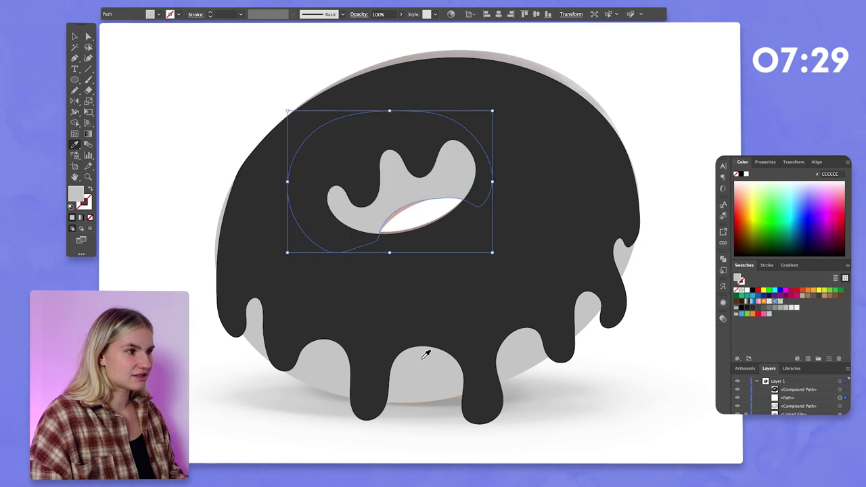
shift+click(441, 392)
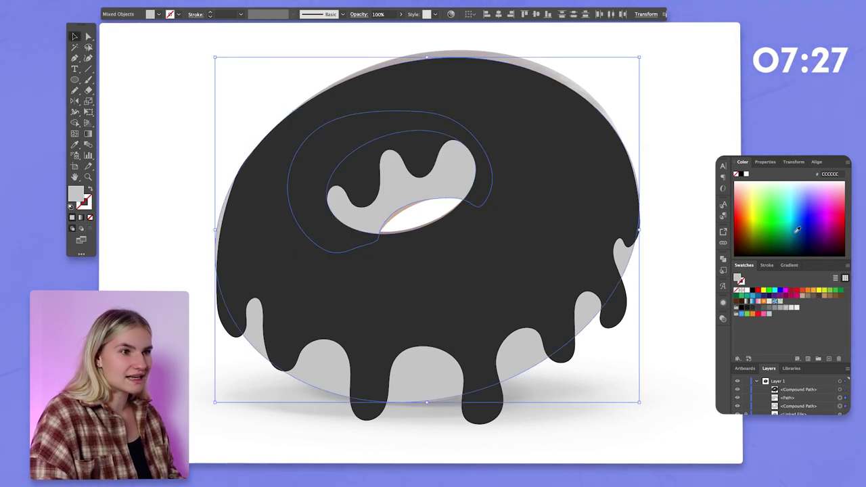
click(722, 261)
click(646, 187)
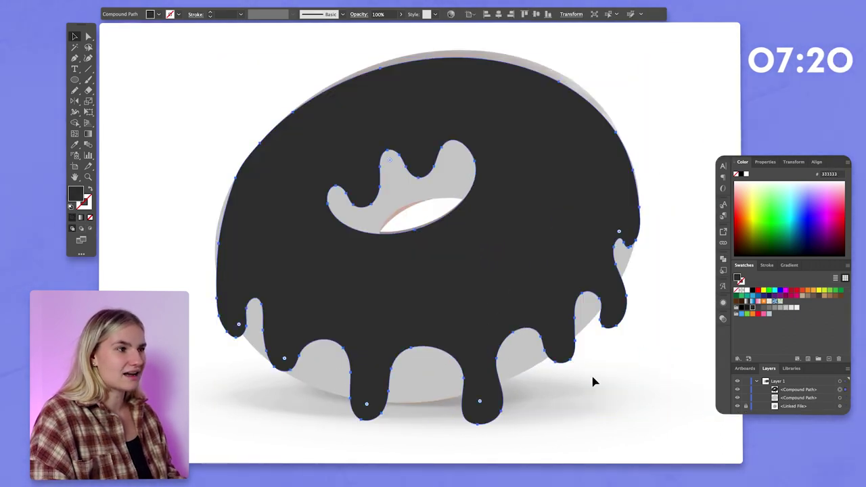
click(676, 392)
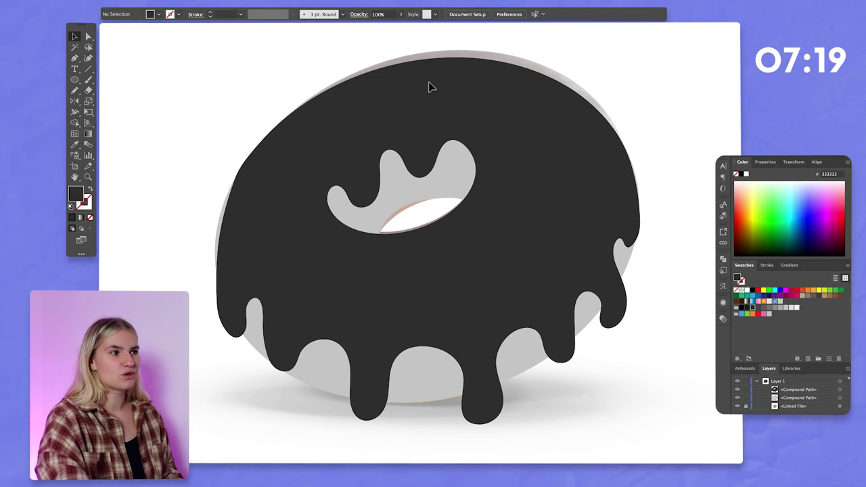
Smooth the dark icing's upper-left outer edge with the Pencil tool.
click(261, 212)
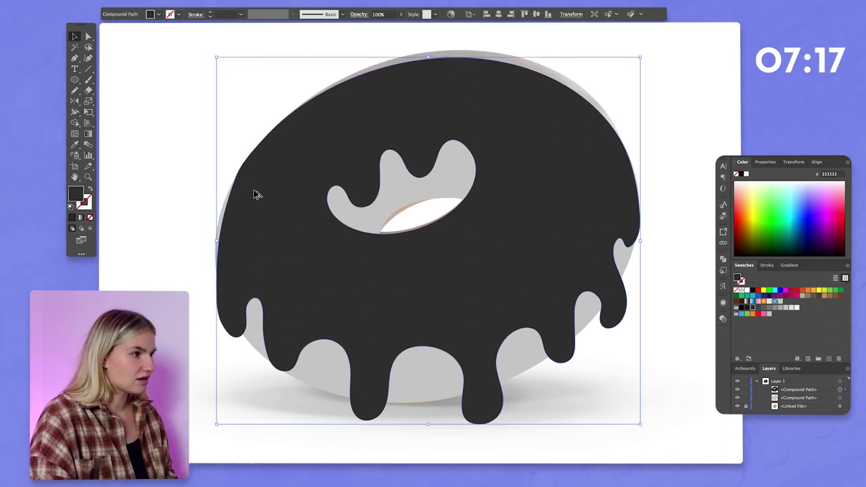
key(n)
drag(240, 184, 269, 145)
mouse_move(235, 200)
mouse_down()
mouse_move(252, 128)
mouse_move(228, 240)
mouse_move(287, 117)
mouse_up()
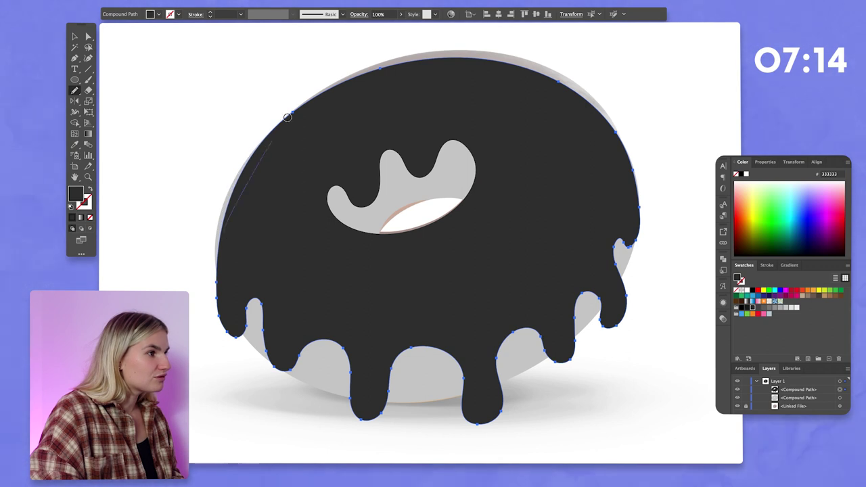
ctrl+click(673, 90)
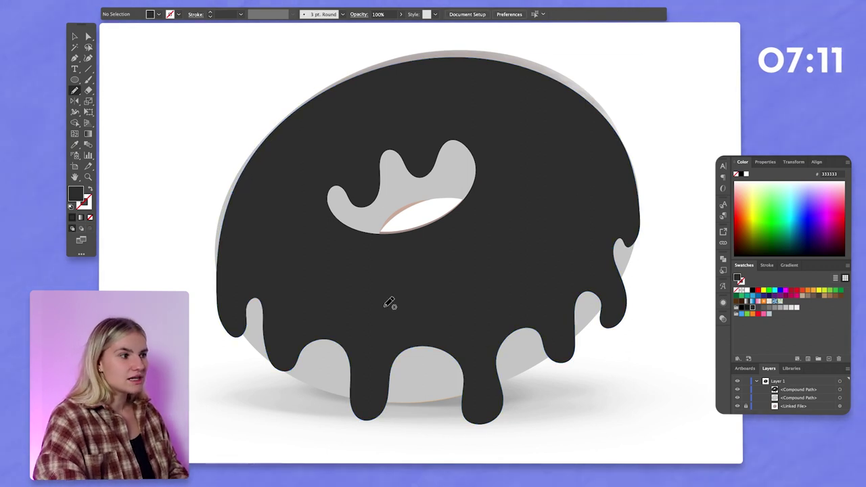
Recolour the dark icing shape bright pink, #FF57E7.
key(v)
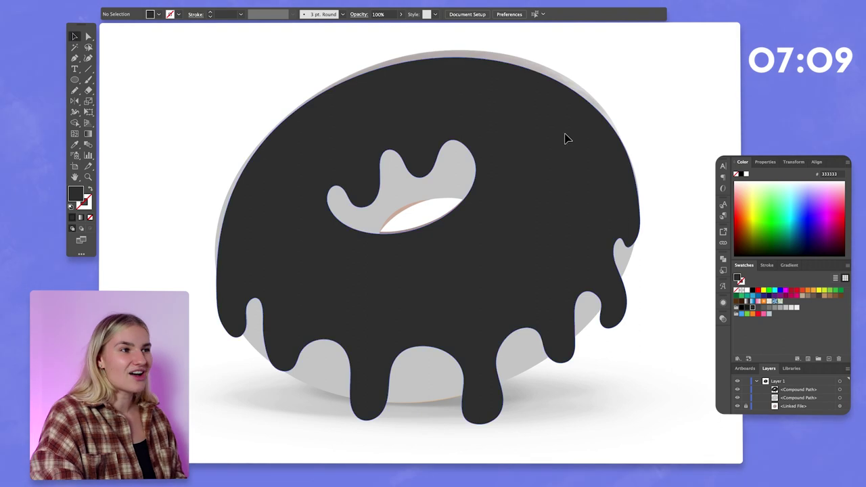
click(567, 139)
click(785, 290)
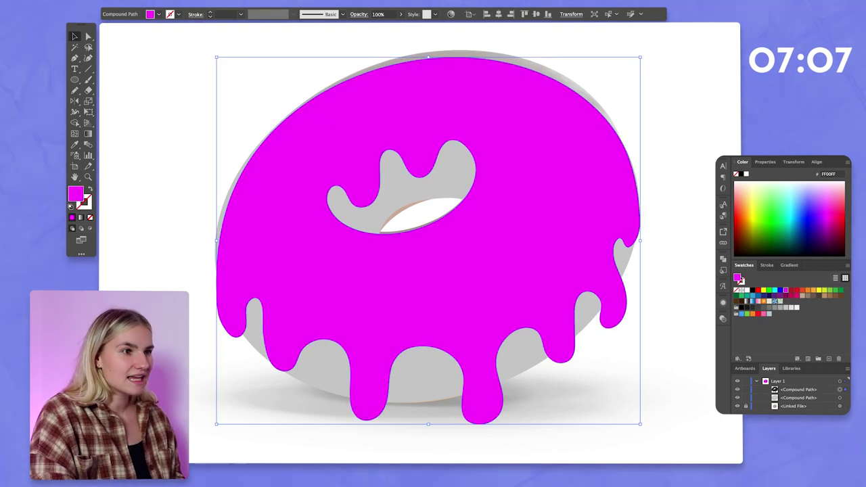
double_click(738, 277)
drag(470, 242, 473, 226)
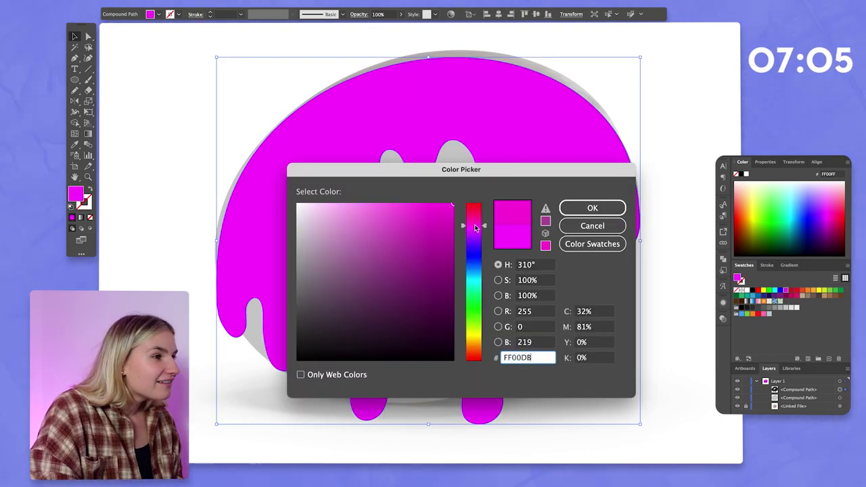
click(409, 202)
click(592, 208)
Fill the grey doughnut base with a pale peach dough colour, #FFD6BB.
click(629, 268)
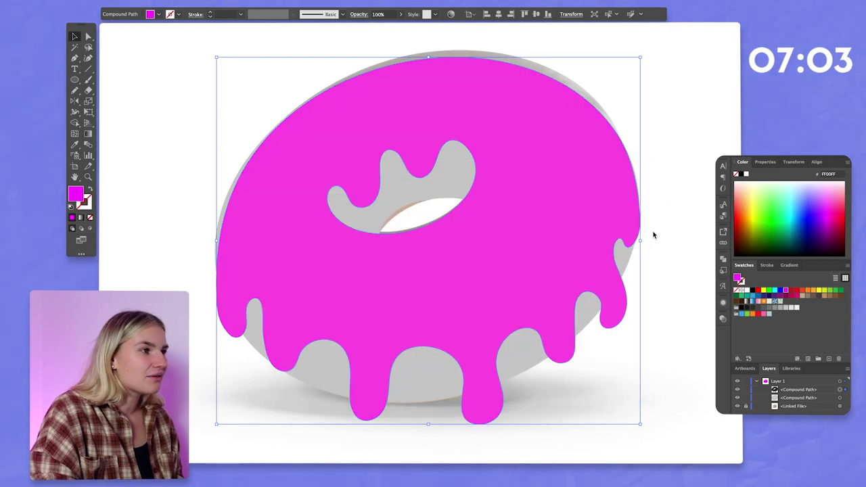
click(633, 263)
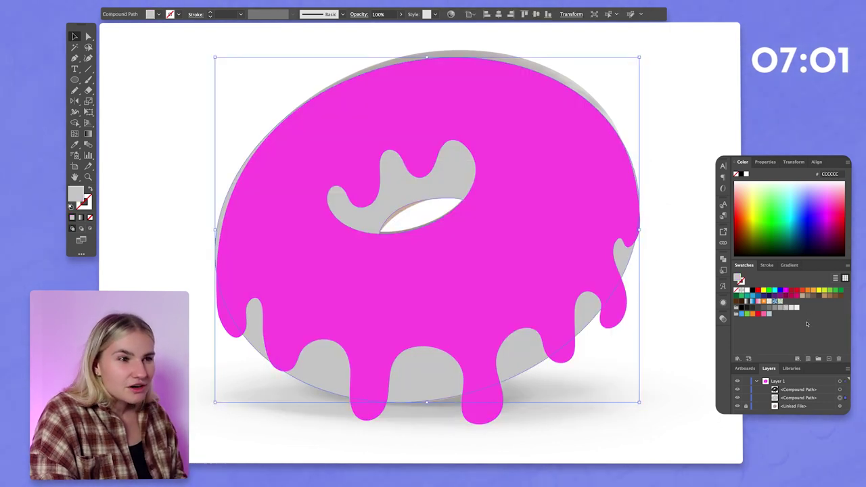
click(824, 296)
double_click(737, 278)
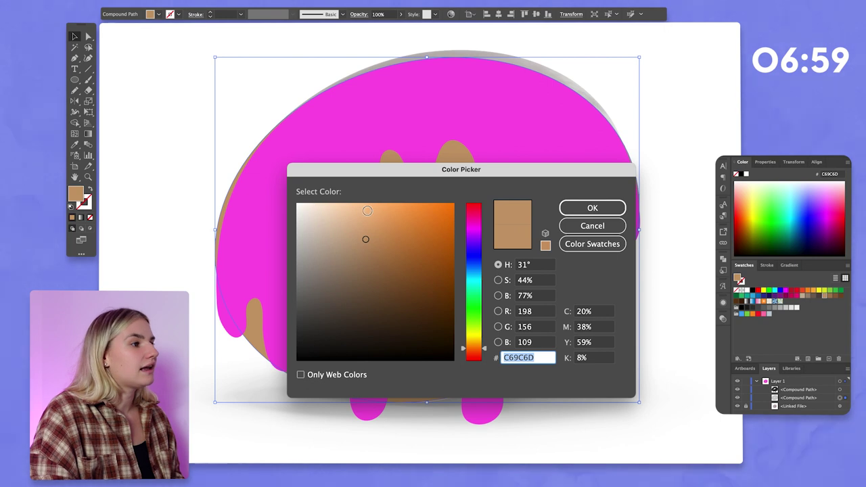
drag(369, 210, 333, 199)
click(592, 207)
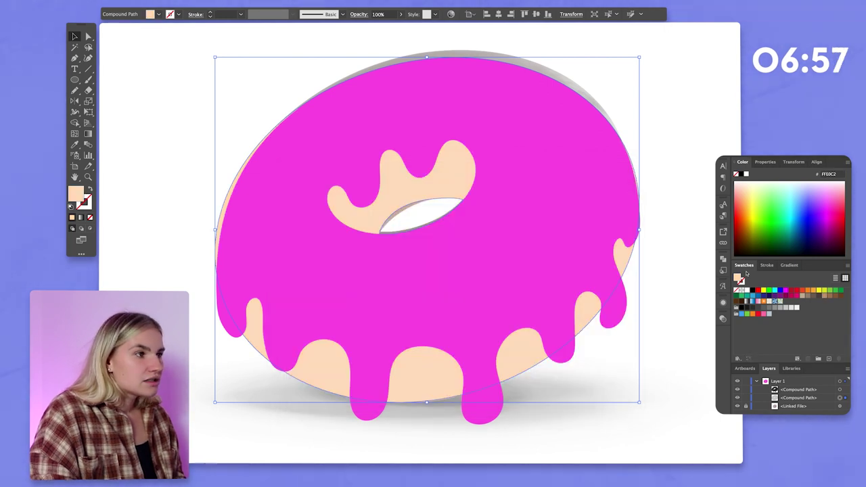
double_click(738, 277)
text(F9D7BB)
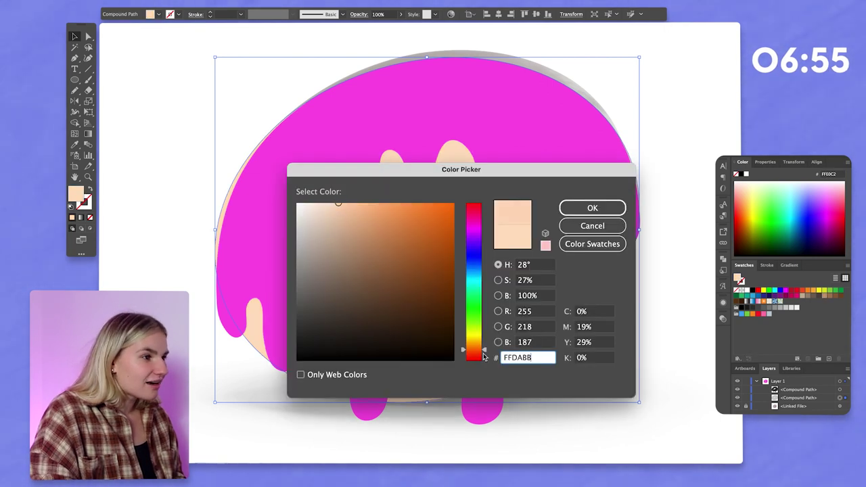
drag(472, 350, 472, 352)
click(592, 208)
click(691, 314)
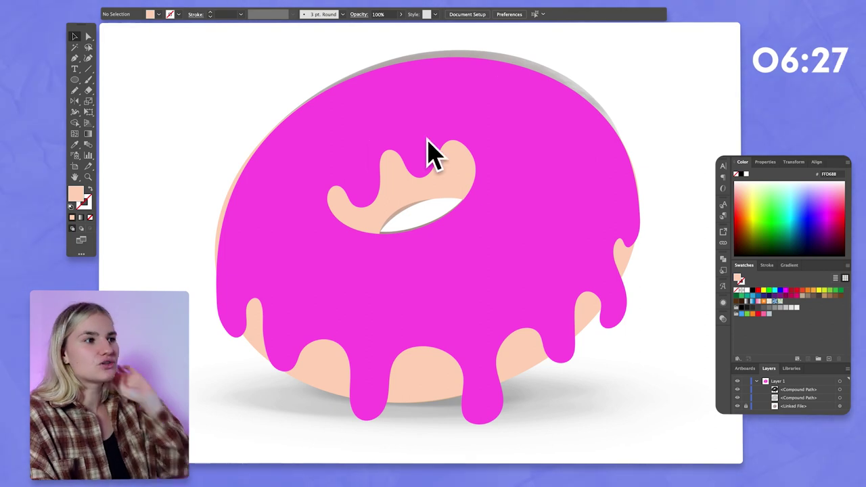
Outline the peach doughnut base with a 5 pt orange stroke, #F7A25C.
click(562, 169)
click(463, 187)
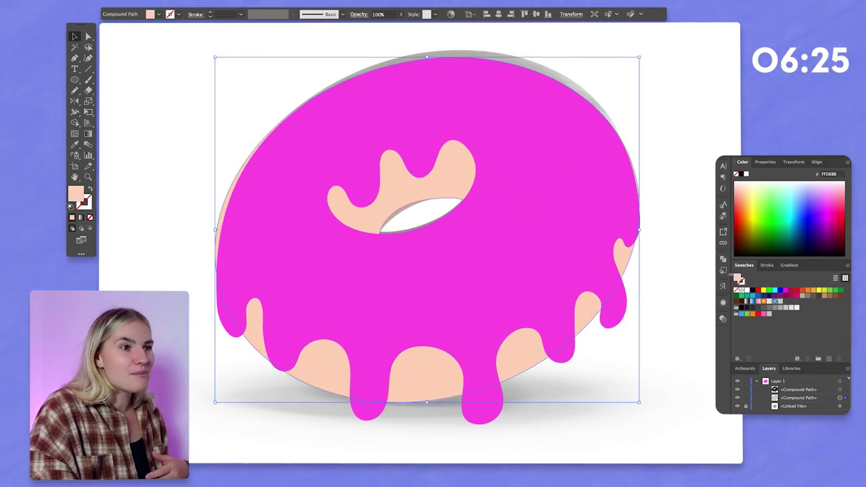
double_click(737, 278)
click(385, 208)
mouse_move(386, 208)
mouse_down()
mouse_move(410, 209)
mouse_move(397, 207)
mouse_up()
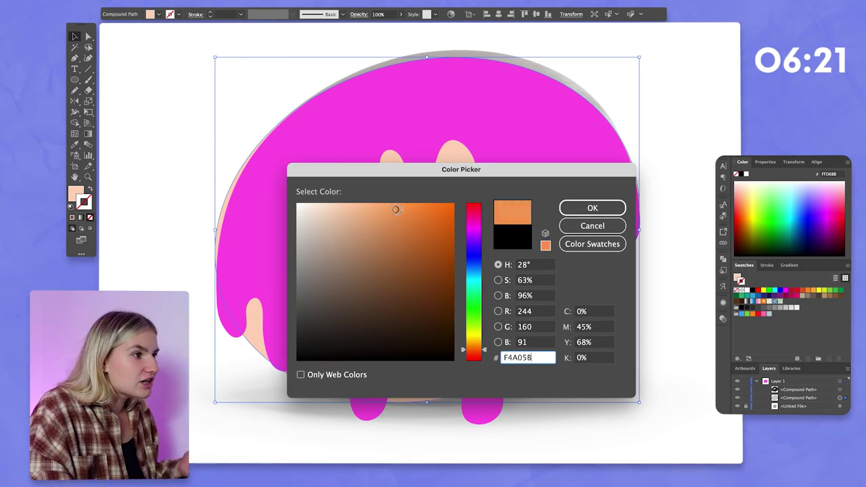
click(592, 207)
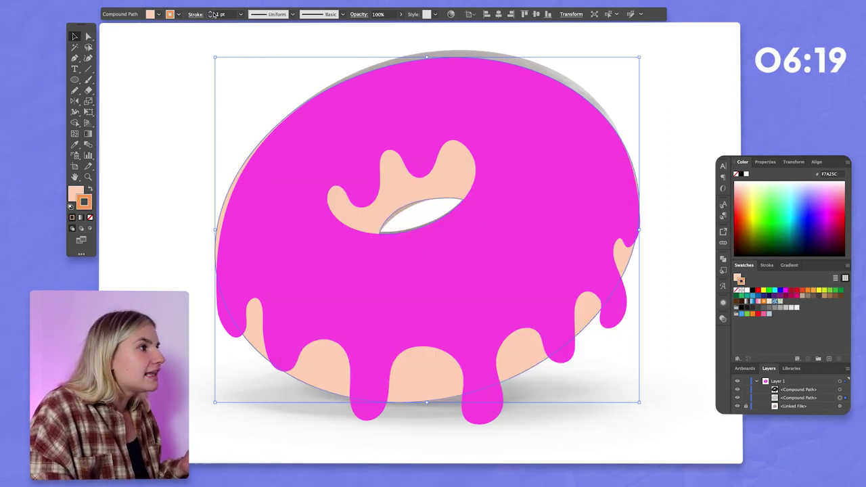
click(210, 12)
click(210, 12)
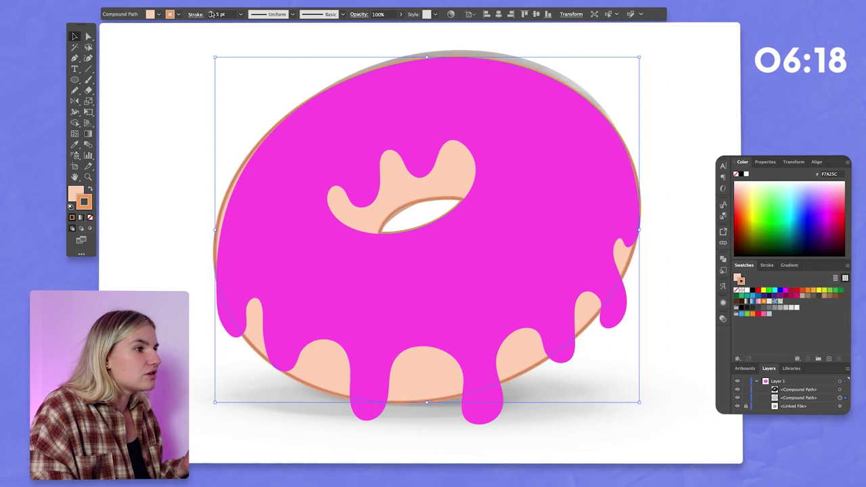
Darken the doughnut base's stroke to the brown-orange #D18247.
double_click(742, 281)
drag(399, 221, 400, 231)
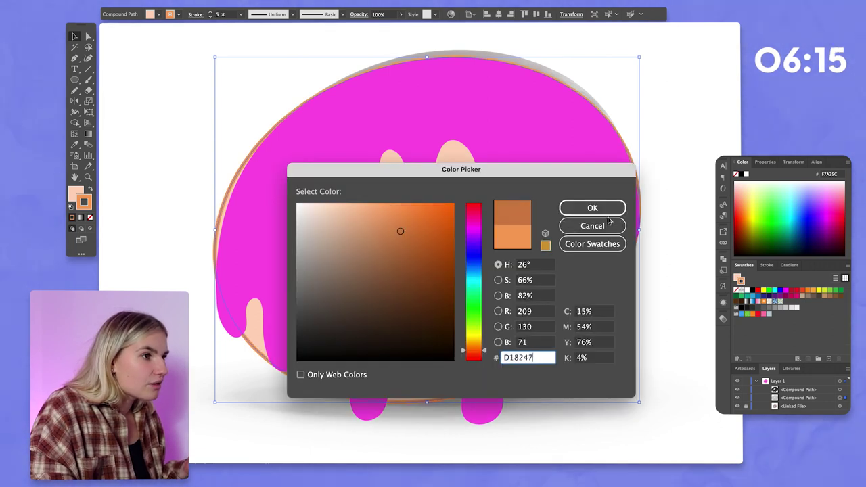
click(591, 208)
click(685, 146)
Give the pink icing a stroke in a deeper magenta, #EF03B2.
click(616, 182)
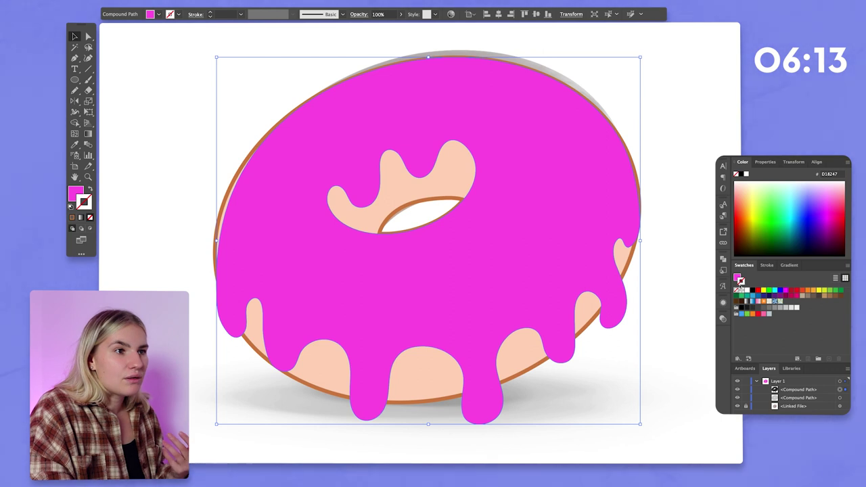
double_click(742, 282)
click(592, 225)
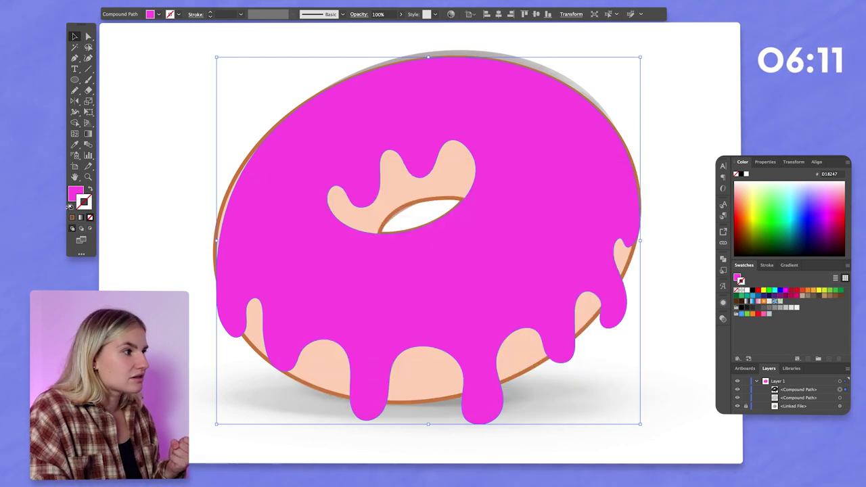
click(83, 203)
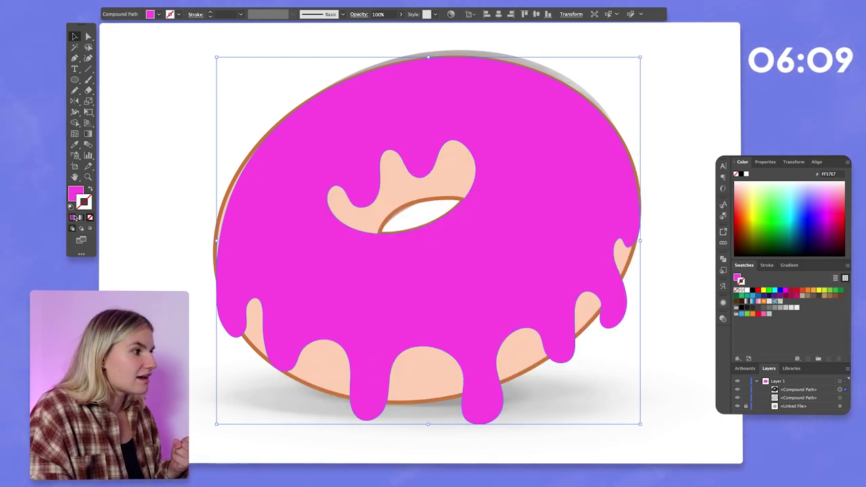
click(73, 217)
double_click(741, 281)
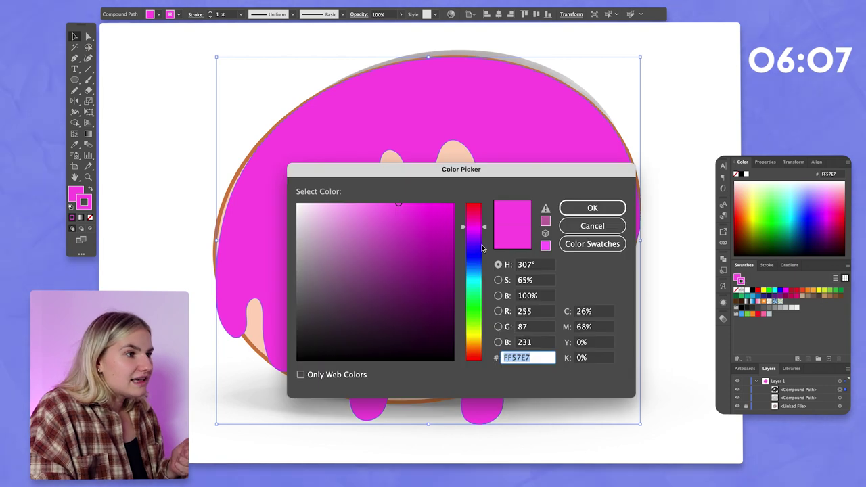
click(450, 213)
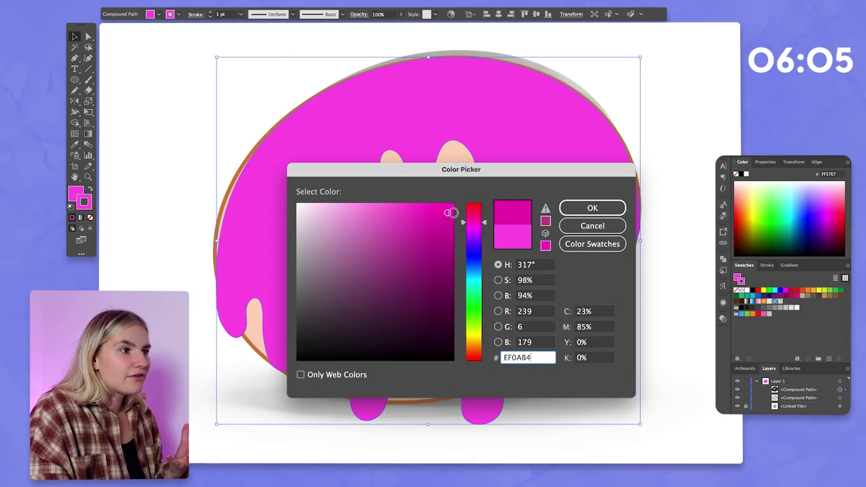
click(592, 208)
Set the icing's stroke weight to 6 pt.
click(211, 13)
click(211, 12)
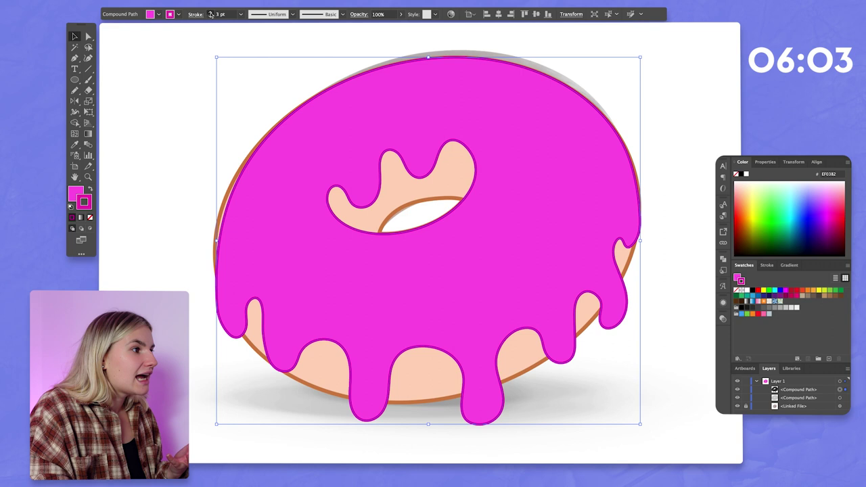
click(211, 12)
click(211, 12)
click(211, 12)
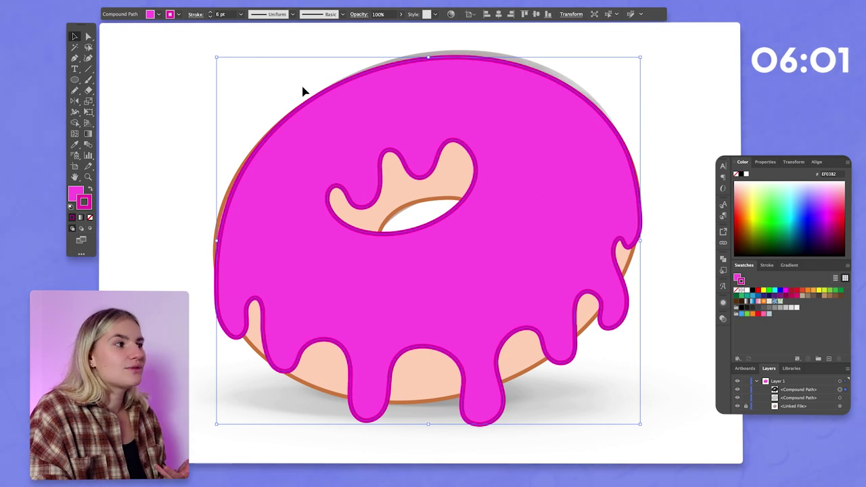
click(214, 198)
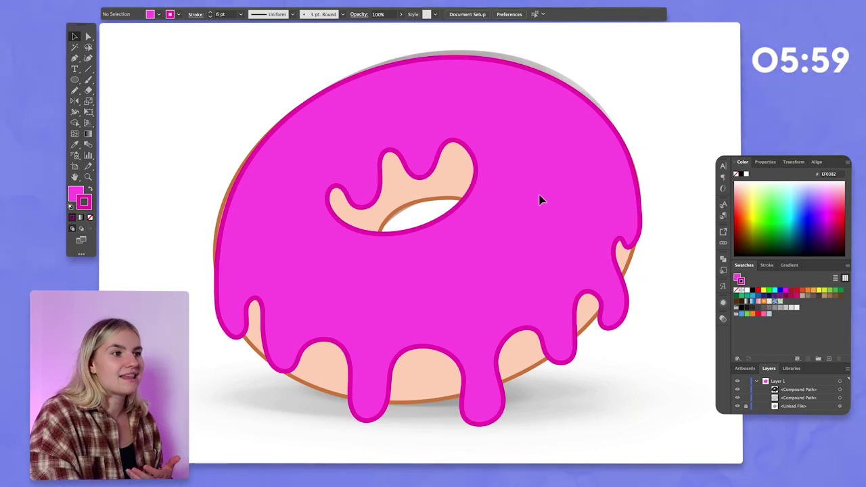
Set the peach doughnut base's stroke weight to 6 pt to match the icing's outline.
click(315, 376)
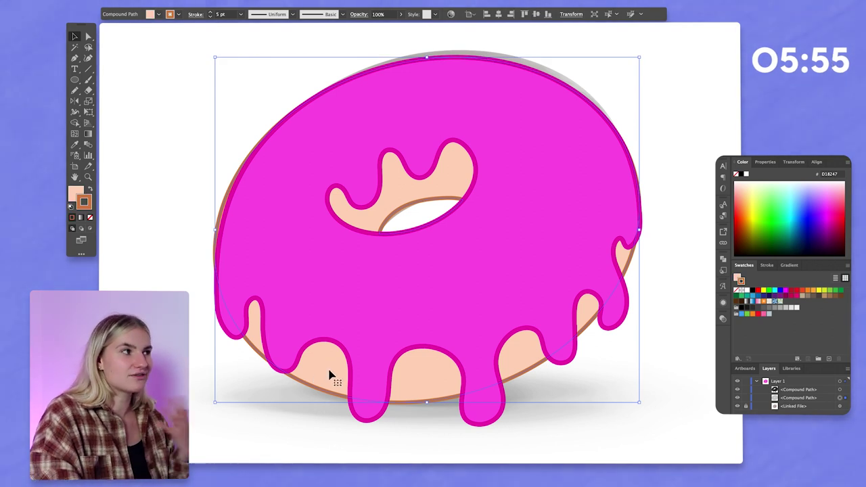
click(316, 168)
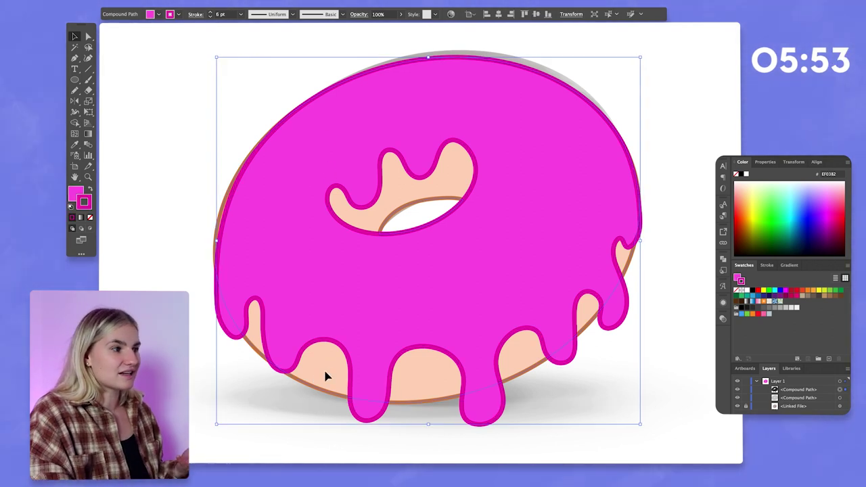
click(324, 377)
click(721, 147)
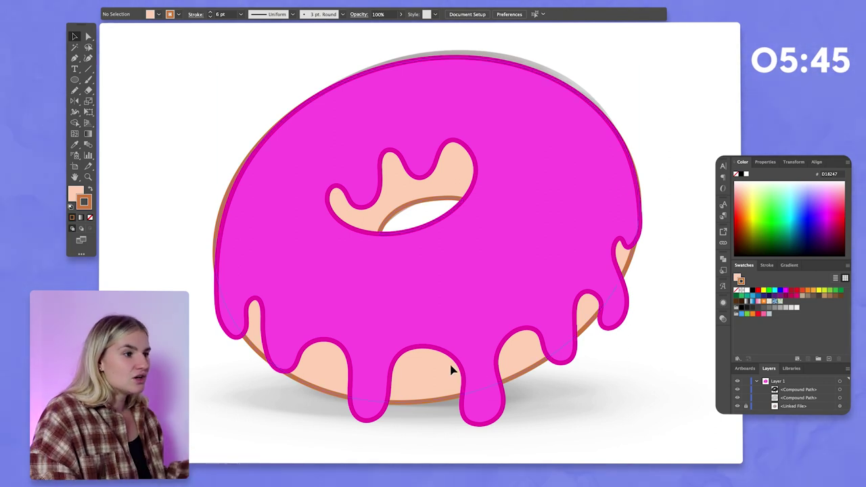
Recolour the peach doughnut base's fill to the slightly yellower, deeper peach #F9CEAA.
click(452, 369)
double_click(738, 278)
click(341, 202)
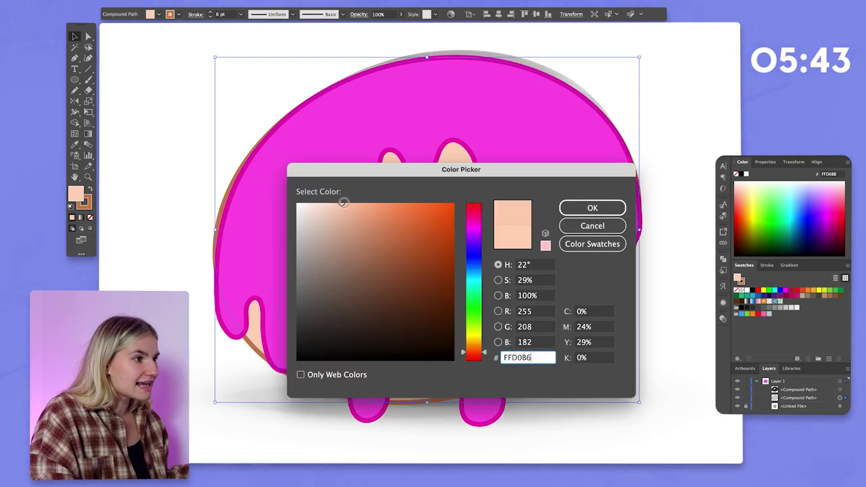
click(477, 349)
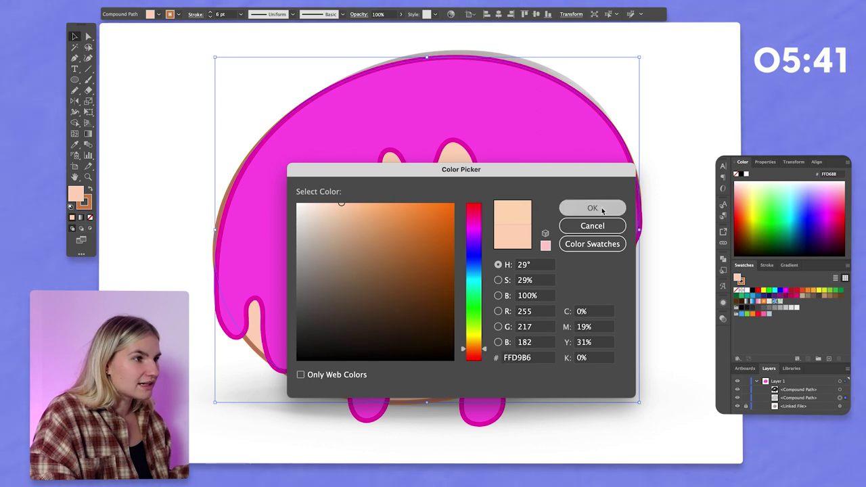
click(592, 207)
click(707, 226)
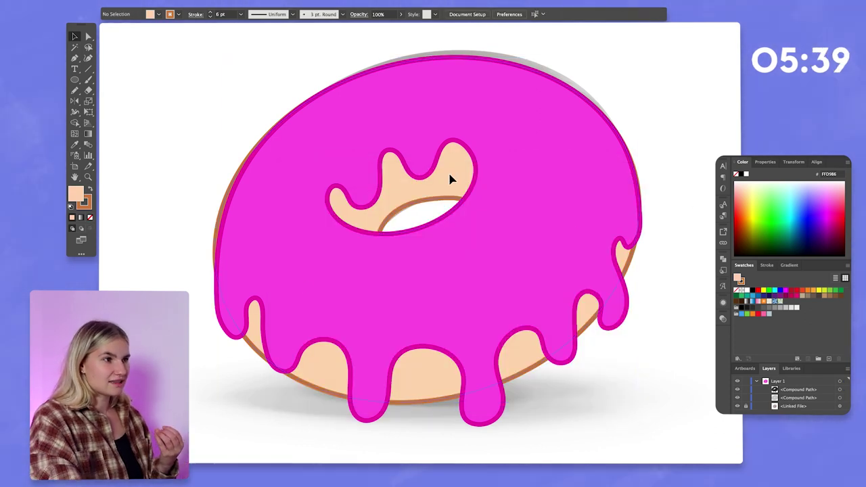
click(451, 178)
double_click(75, 194)
click(351, 207)
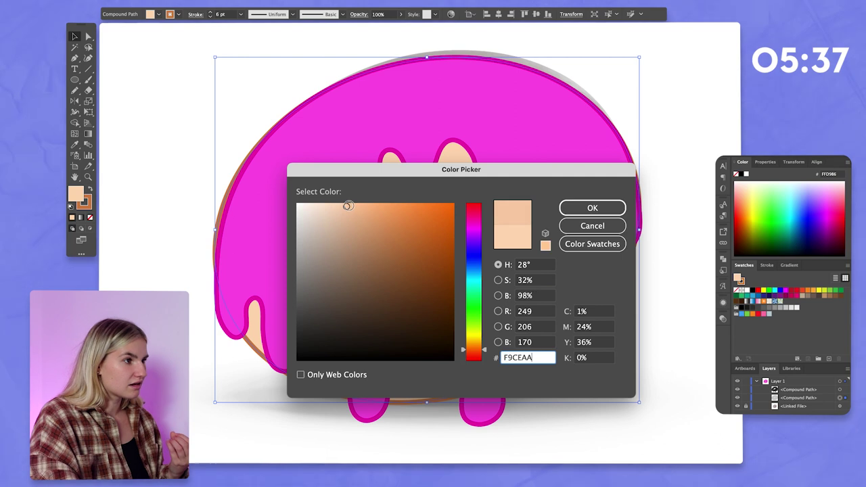
click(577, 207)
click(667, 151)
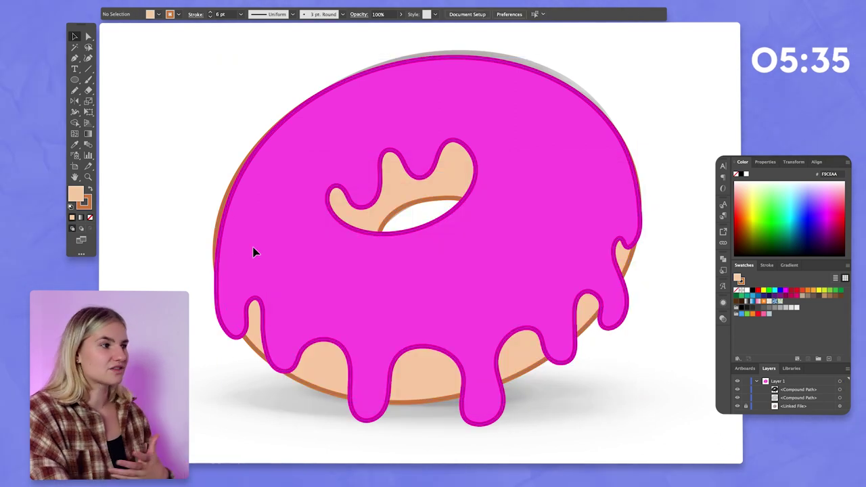
Redraw the icing's upper-left edge with the Pencil tool as an inward curve that exposes the base.
click(215, 219)
key(n)
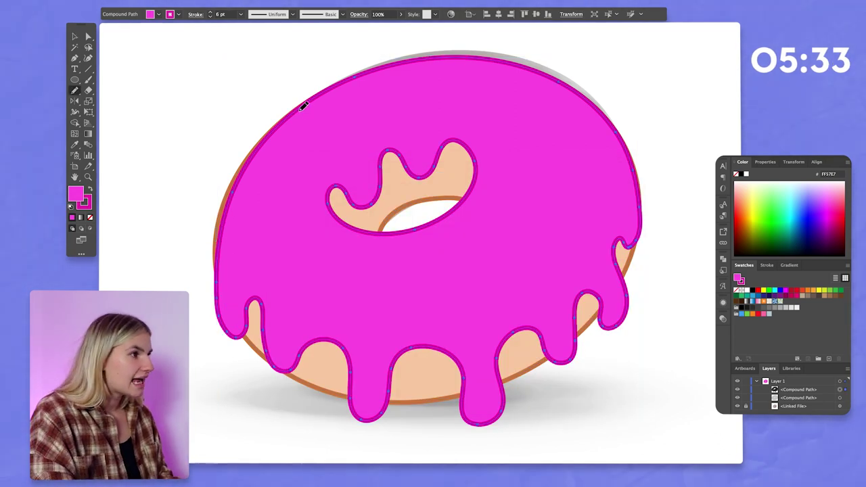
drag(235, 209, 221, 242)
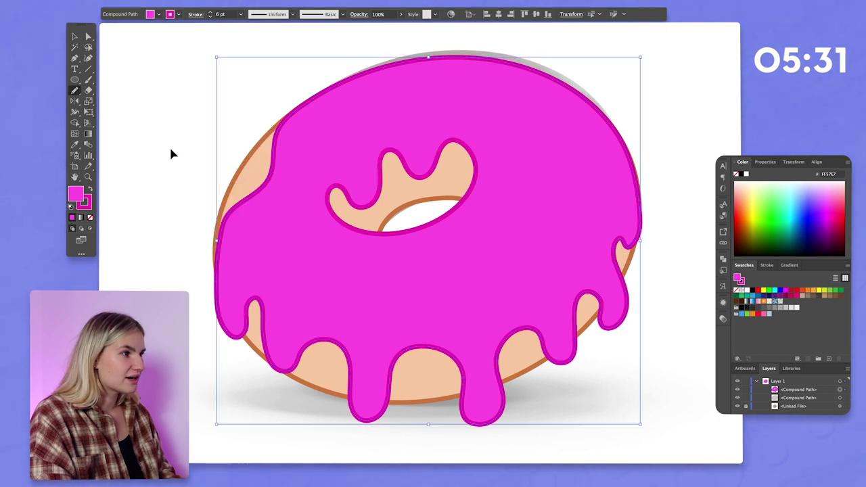
super+click(169, 147)
Reshape the icing's lower-left edge with the Pencil tool so it bulges outward past the doughnut base.
super+click(228, 223)
mouse_move(219, 274)
mouse_down()
mouse_move(211, 246)
mouse_move(222, 303)
mouse_up()
key(super+z)
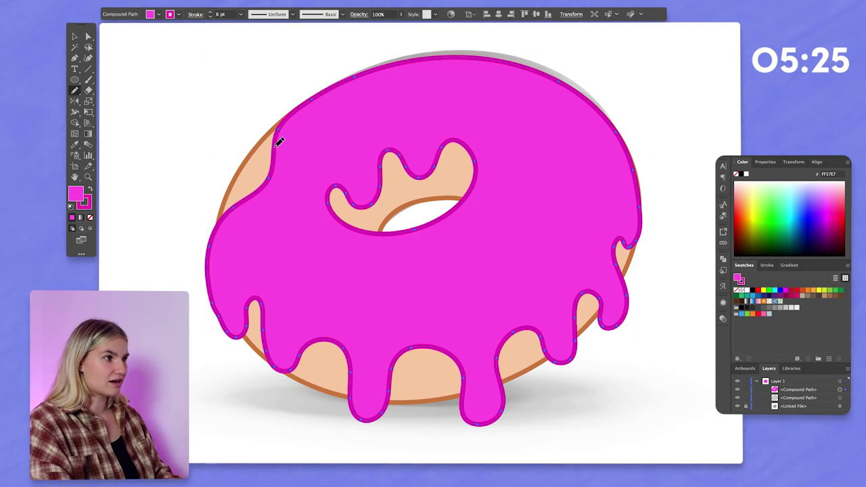
Redraw the icing's top-left edge as a second inward wave and lengthen the small drip on the far right edge with the Pencil tool.
mouse_move(308, 108)
mouse_down()
mouse_move(367, 78)
mouse_move(372, 58)
mouse_up()
ctrl+click(244, 50)
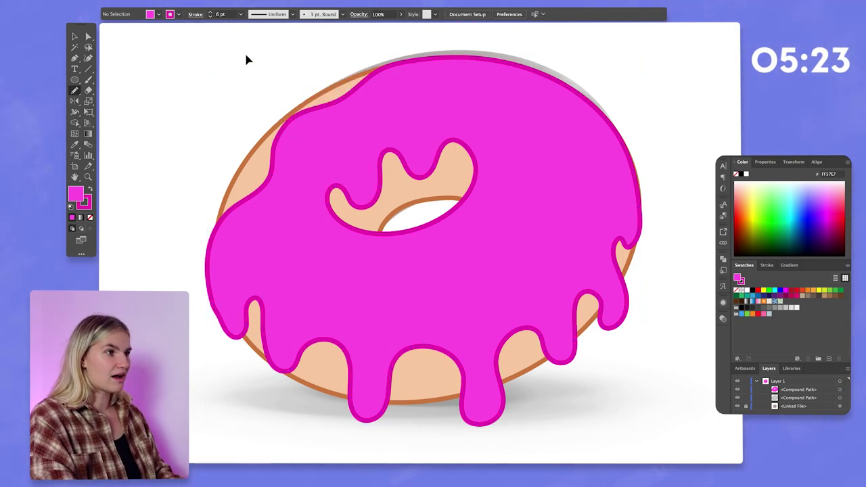
ctrl+click(623, 232)
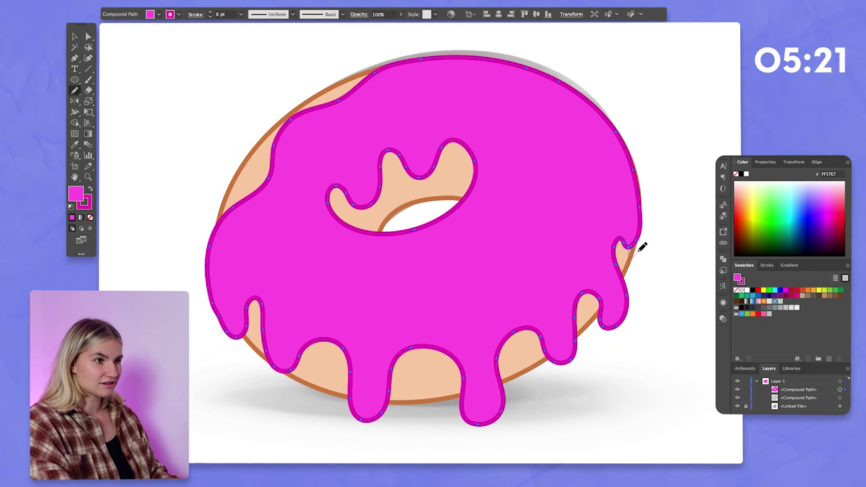
ctrl+click(701, 215)
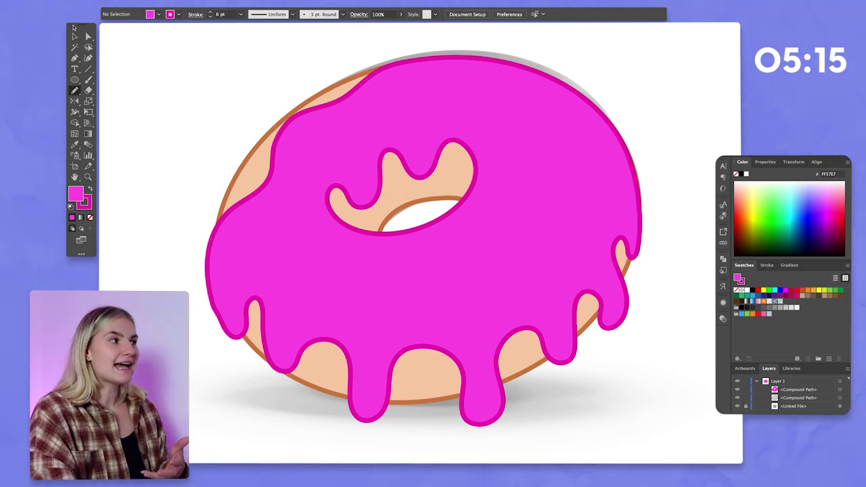
Paste a copy of the pink icing directly behind the original and nudge the copy slightly to the left.
key(v)
click(516, 275)
key(ctrl+c)
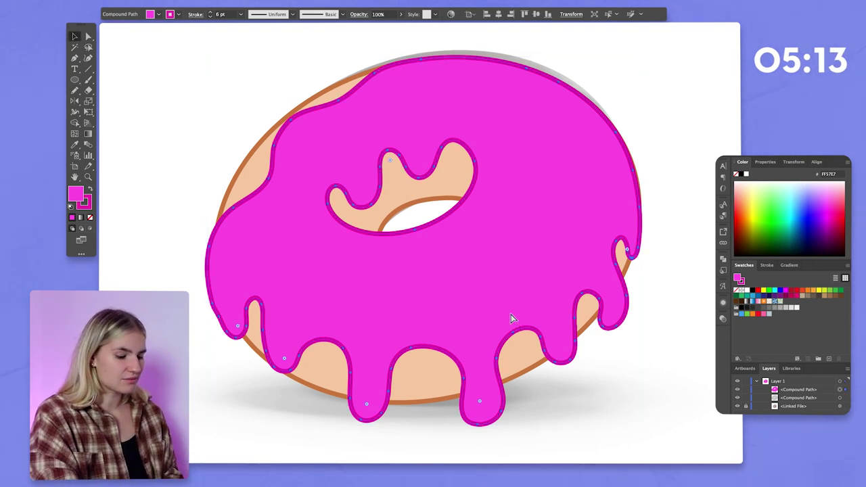
key(ctrl+b)
key(Left)
key(Left)
key(Left)
key(Left)
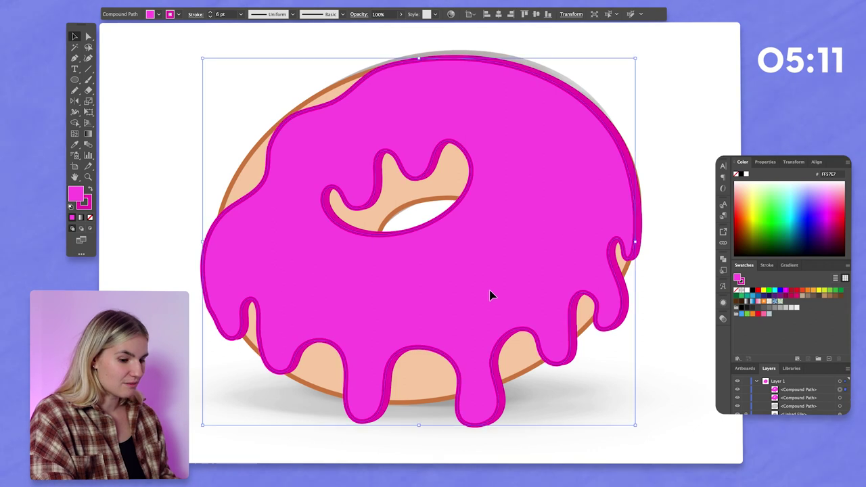
key(Left)
key(Left)
key(Left)
key(Left)
key(Left)
key(Left)
key(ctrl+z)
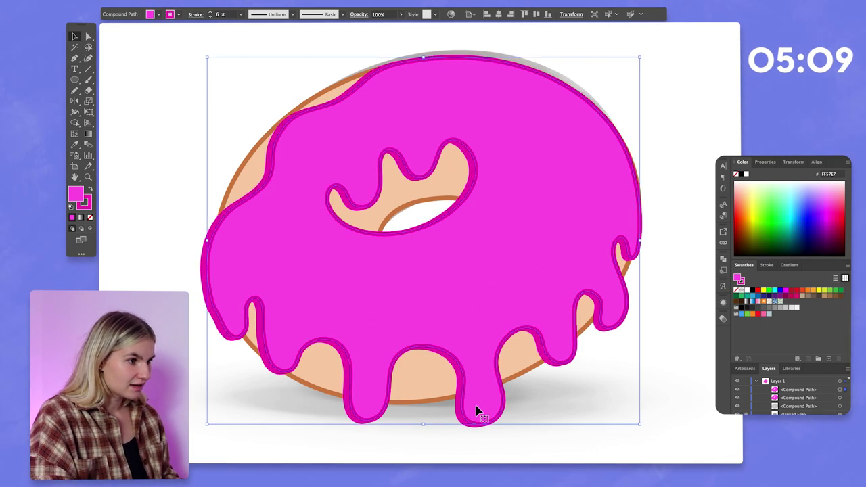
key(Left)
key(Left)
key(Left)
key(Left)
Give the icing copy the base's peach colouring, remove its stroke and darken its fill to #EDAB7A as a shadow.
key(i)
click(419, 369)
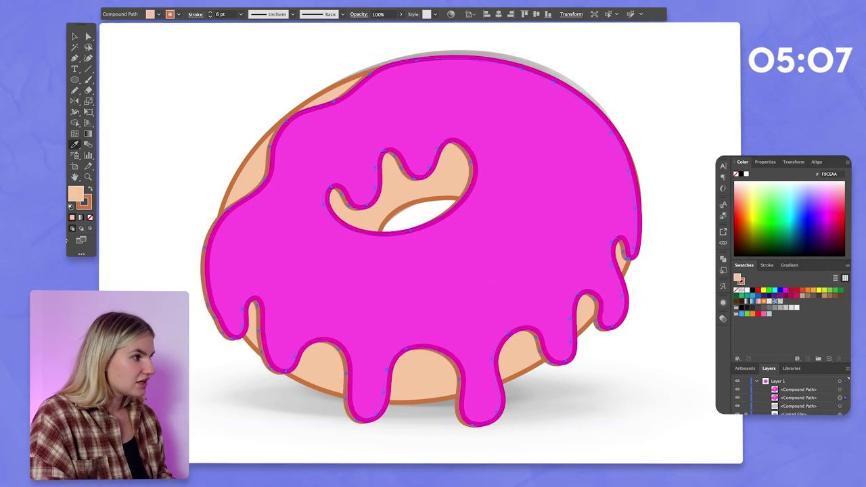
double_click(75, 192)
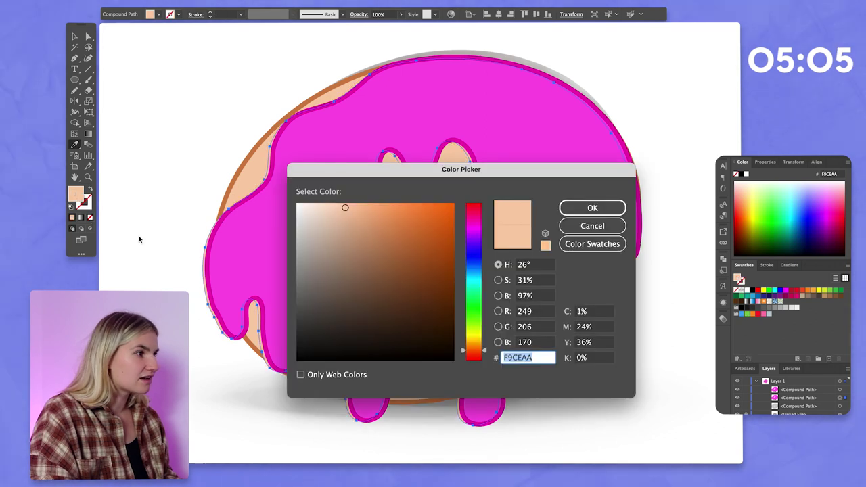
drag(347, 208, 373, 211)
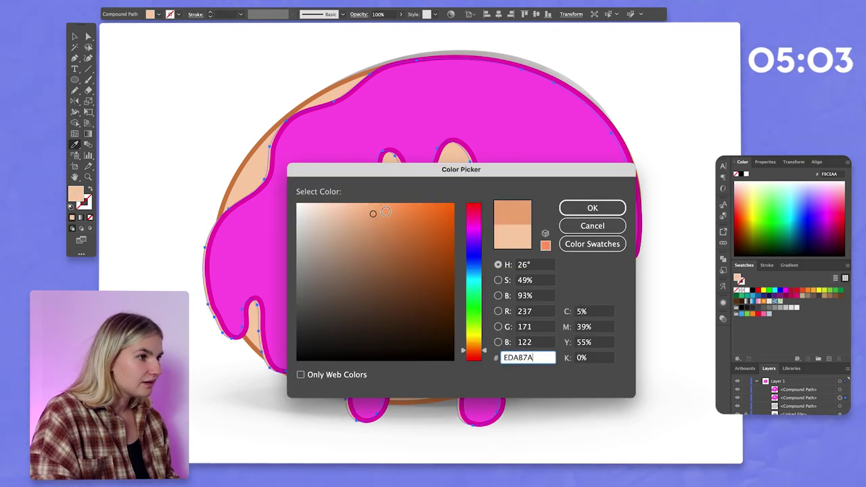
key(Escape)
Offset the orange shadow copy further left so it shows clearly beside the icing drips.
click(75, 37)
key(shift+Left)
key(shift+Left)
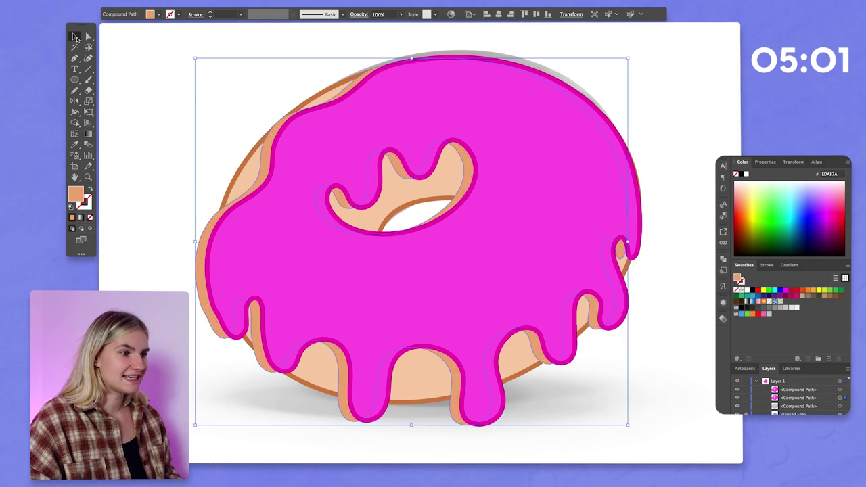
Select the doughnut base and hide the linked reference photo behind it.
key(super+equal)
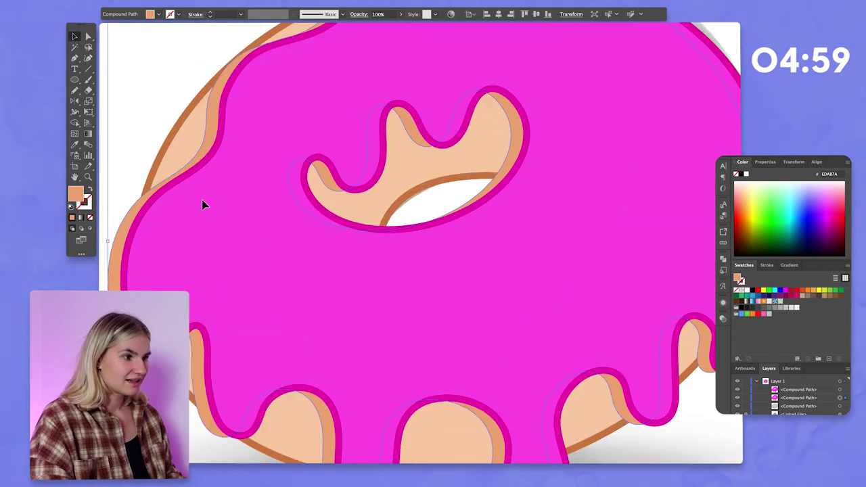
scroll(202, 205, down, 3)
click(450, 324)
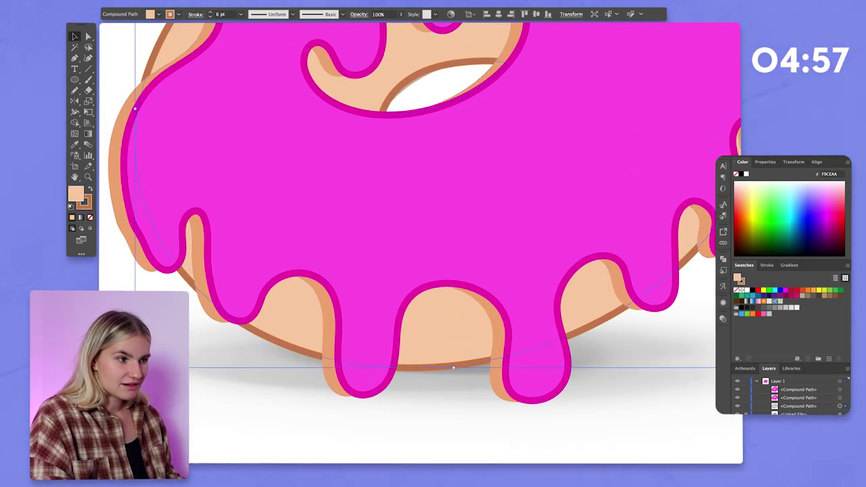
click(737, 413)
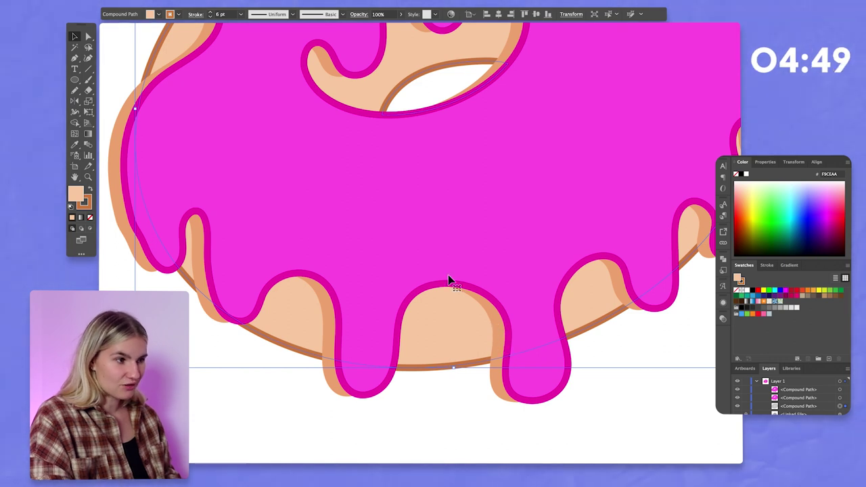
Place a copy of the doughnut base above the shadow but below the icing, and remove its fill to leave only the outline.
click(443, 325)
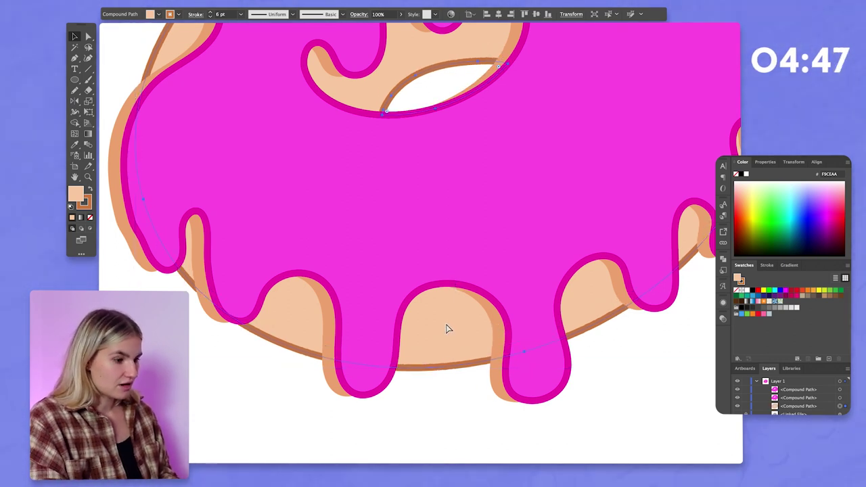
key(ctrl+])
key(ctrl+])
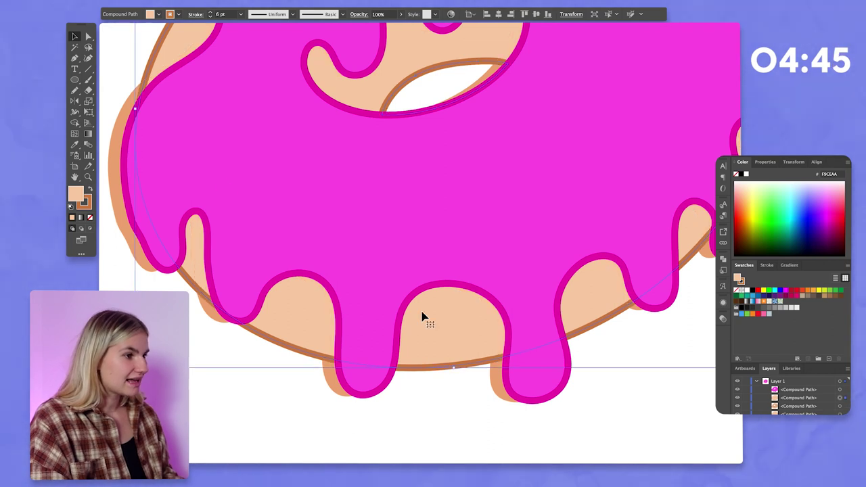
click(90, 219)
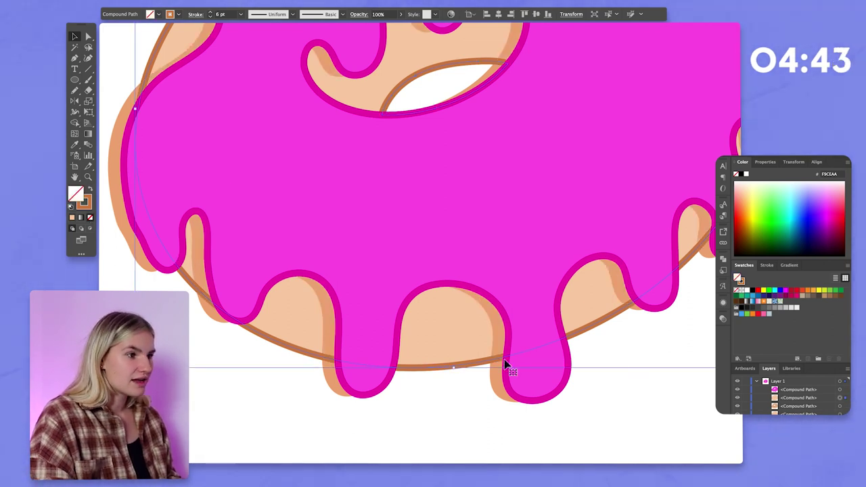
Redraw the shadow's left edge with the Pencil tool so it runs beneath the icing and stays inside the doughnut's outline.
click(204, 255)
scroll(219, 249, left, 3)
scroll(220, 249, up, 2)
key(n)
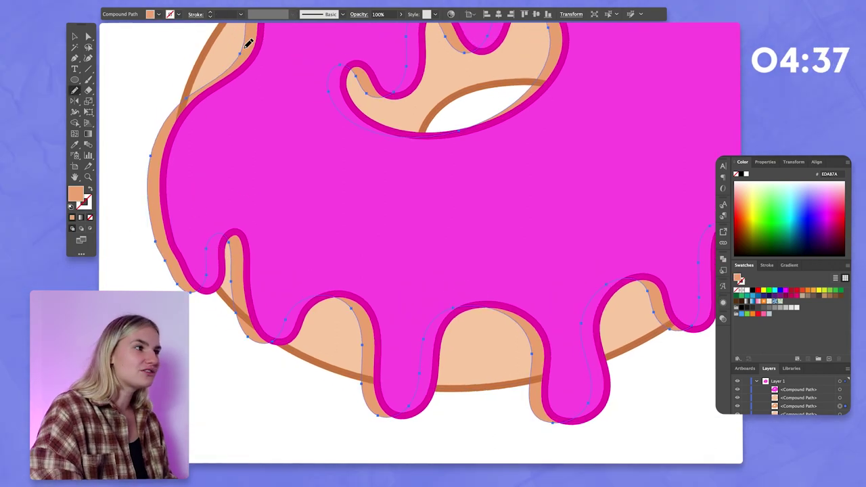
mouse_move(243, 55)
mouse_down()
mouse_move(208, 129)
mouse_move(194, 194)
mouse_move(198, 219)
mouse_move(228, 236)
mouse_up()
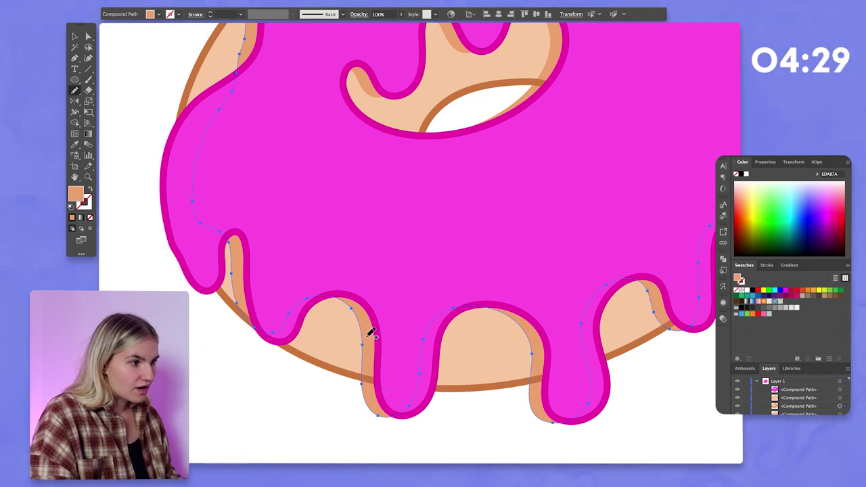
Redraw the shadow's ends beside the bottom and right-hand drips so they stop at the doughnut base's outline.
drag(410, 383, 419, 370)
scroll(433, 370, right, 3)
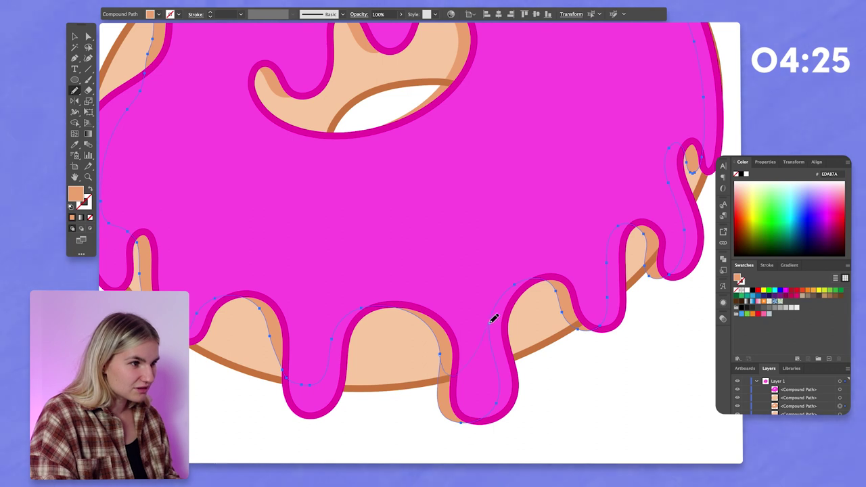
scroll(493, 311, right, 4)
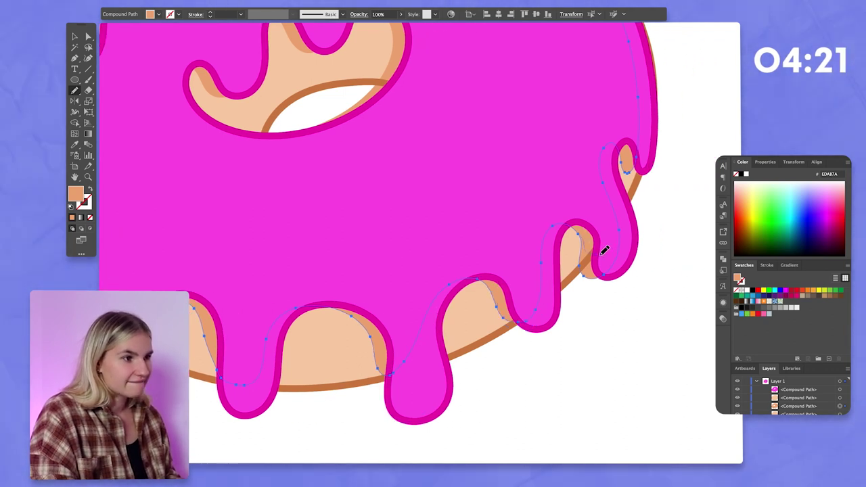
scroll(612, 249, up, 3)
scroll(612, 249, right, 1)
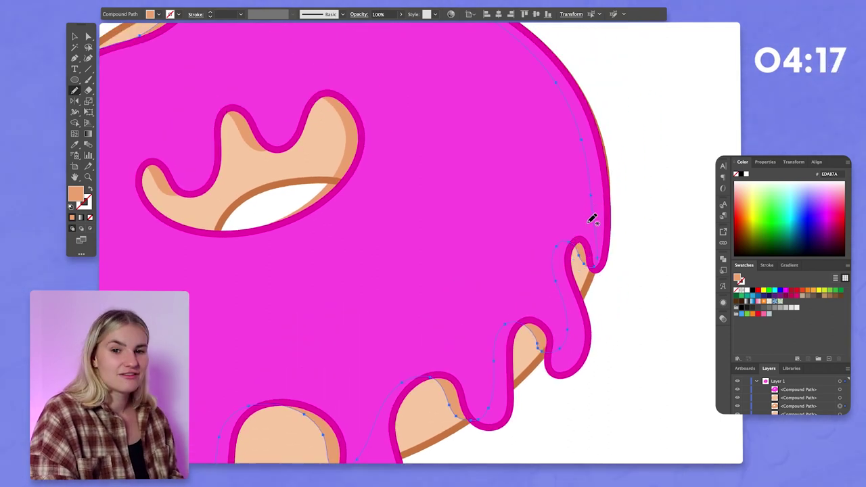
scroll(589, 222, up, 1)
super+click(706, 237)
Reshape the shadow around the doughnut hole with the Pencil tool so it covers only the base and not the hole.
scroll(706, 237, left, 2)
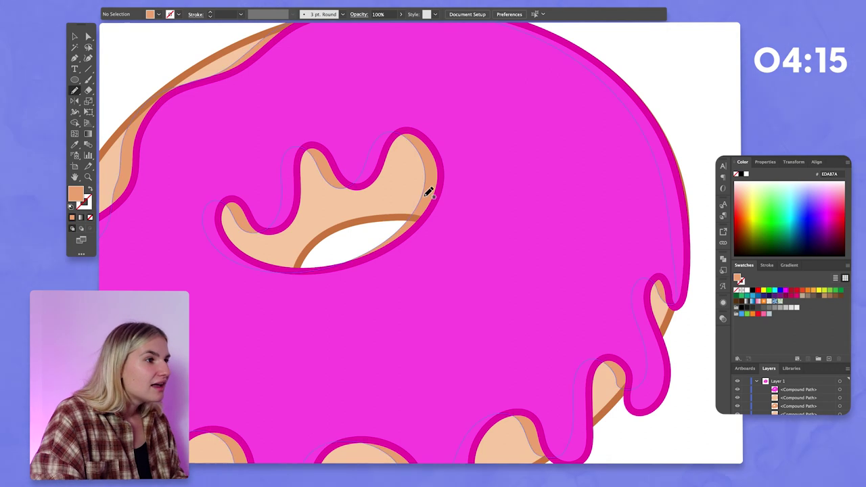
super+click(425, 196)
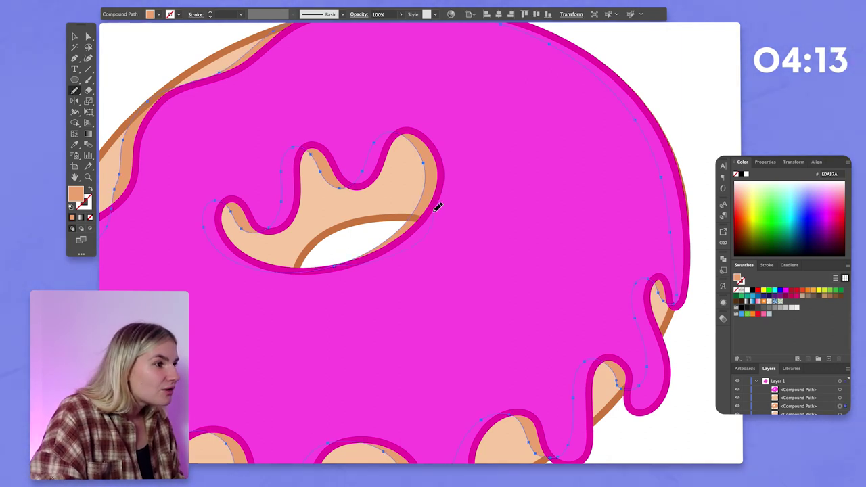
drag(425, 188, 424, 181)
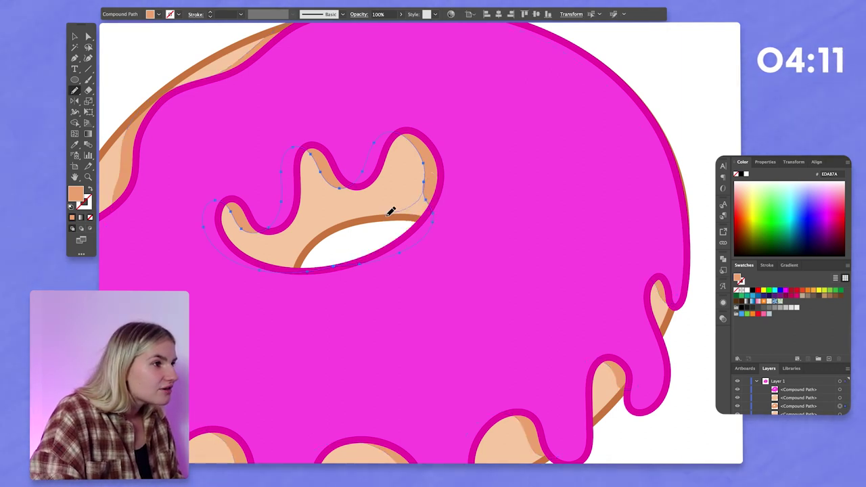
drag(386, 215, 426, 218)
super+click(654, 75)
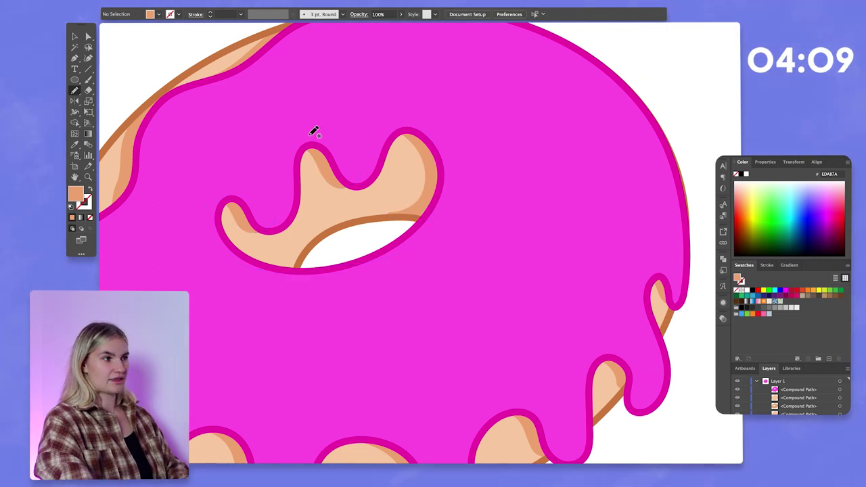
Redraw the shadow's upper-left edge beneath the icing to remove the shading from the exposed base there.
key(super+minus)
super+click(219, 222)
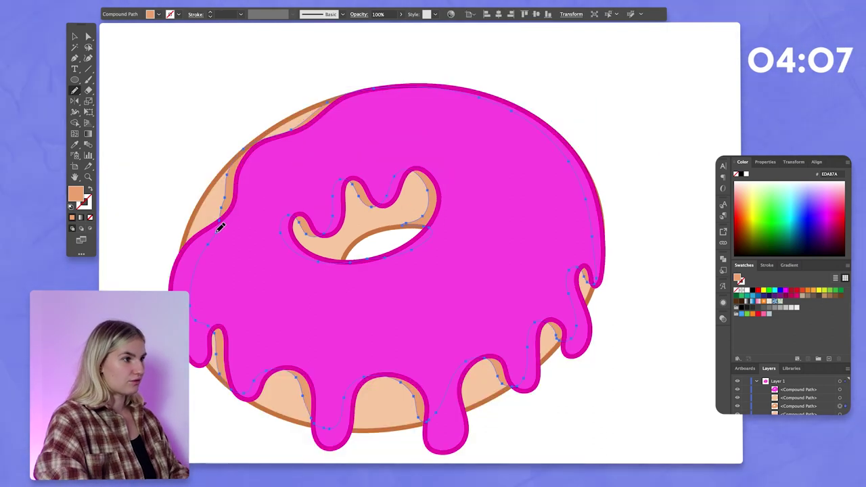
drag(370, 90, 376, 88)
super+click(646, 188)
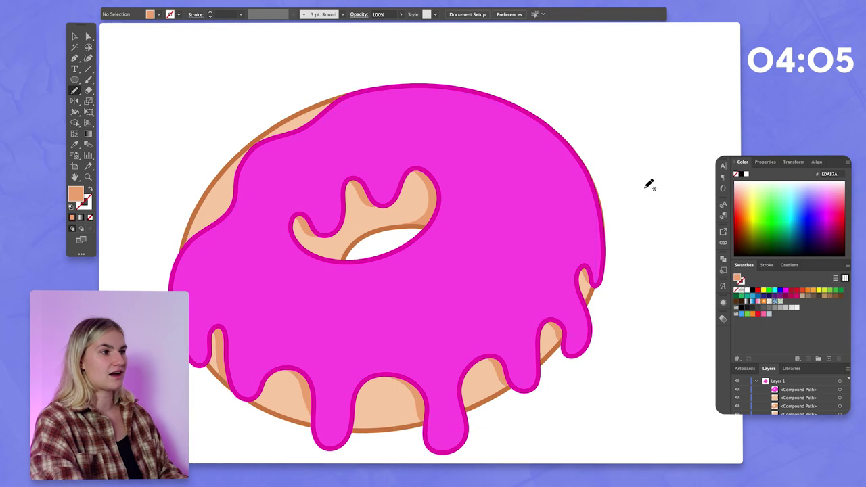
Redraw the shadow's lower edge beside the lower-left drip with the Pencil tool so it stays within the doughnut base's outline.
scroll(680, 224, down, 3)
scroll(627, 220, left, 1)
super+click(226, 271)
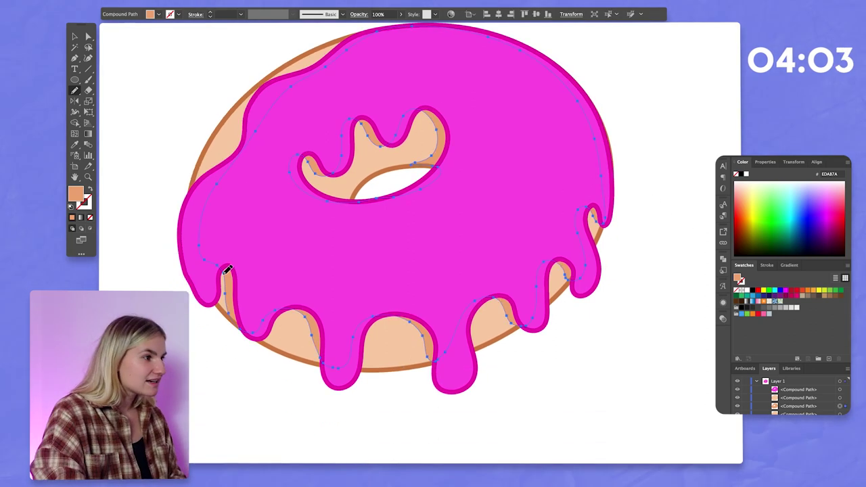
drag(237, 322, 241, 330)
super+click(705, 284)
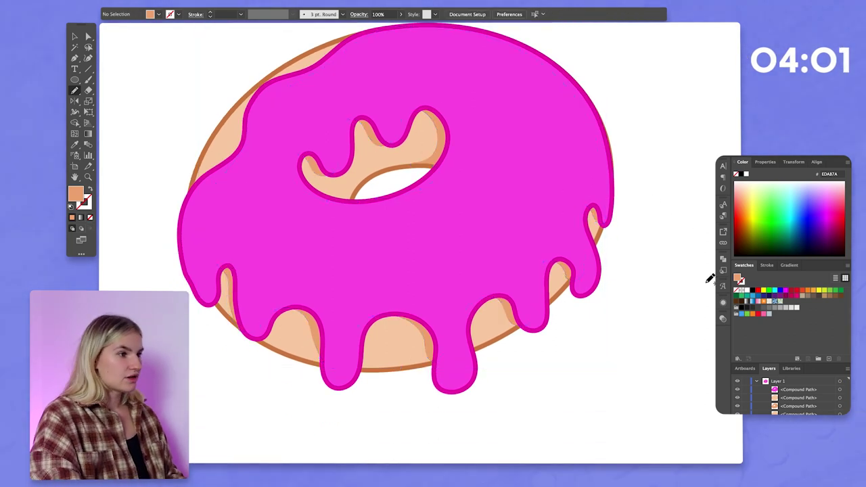
Duplicate the icing in place and remove the front copy's fill so it serves as a separate outline above the filled icing.
scroll(706, 282, right, 2)
scroll(706, 282, up, 1)
scroll(707, 282, left, 1)
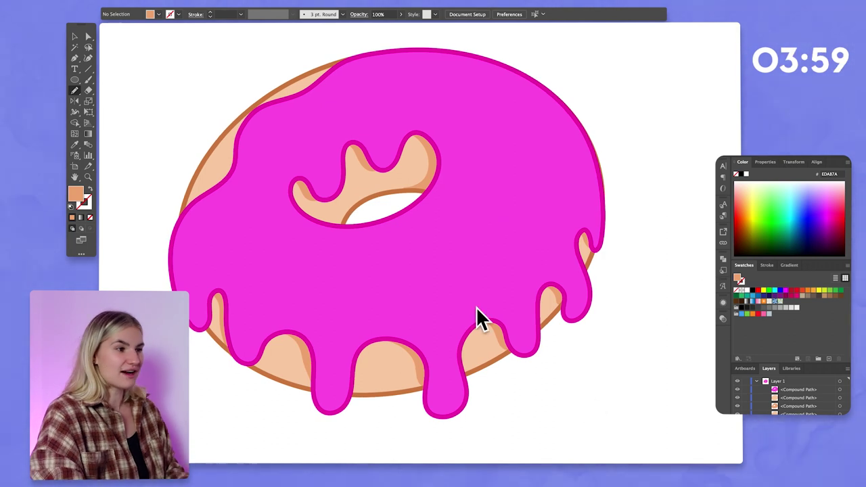
scroll(709, 277, left, 1)
scroll(709, 278, up, 1)
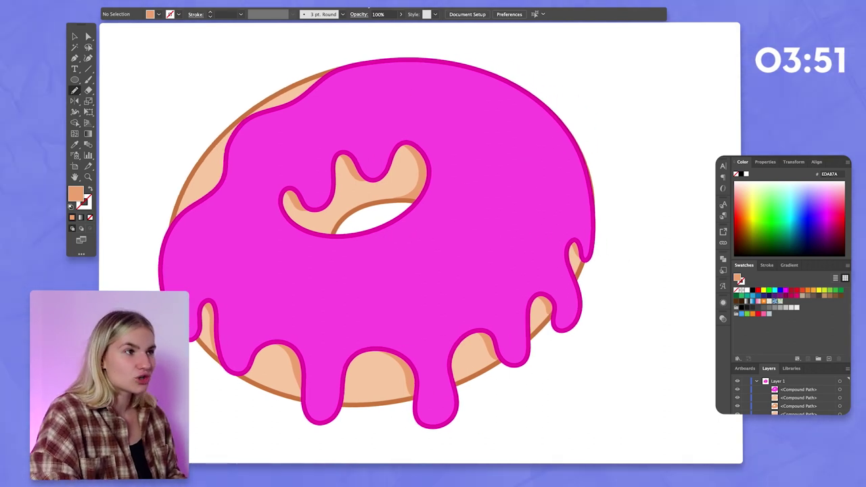
scroll(390, 86, right, 2)
super+click(382, 104)
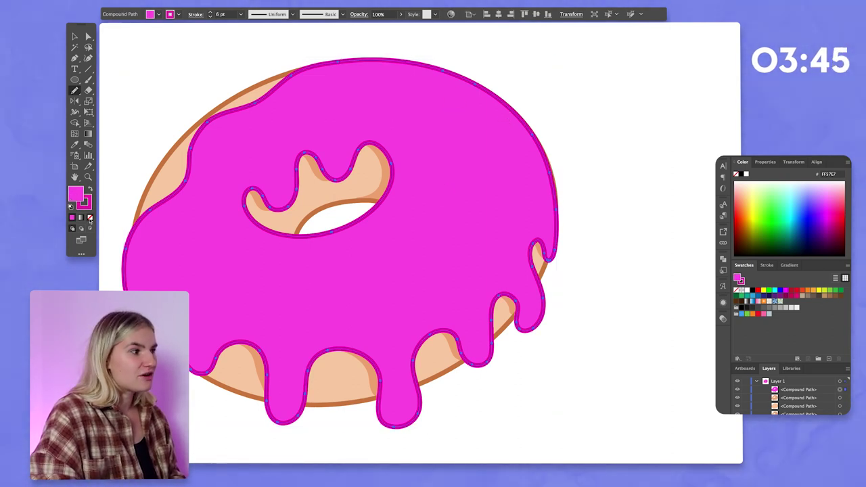
click(89, 218)
key(v)
click(465, 69)
drag(455, 75, 595, 60)
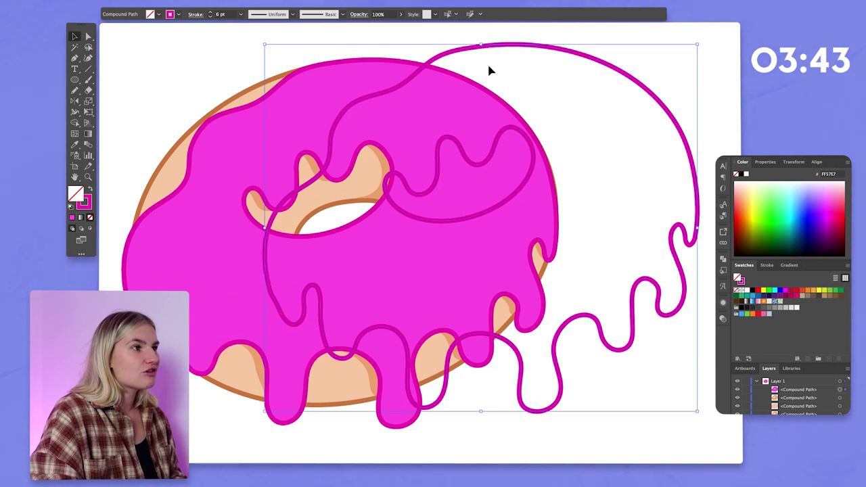
key(ctrl+z)
key(ctrl+f)
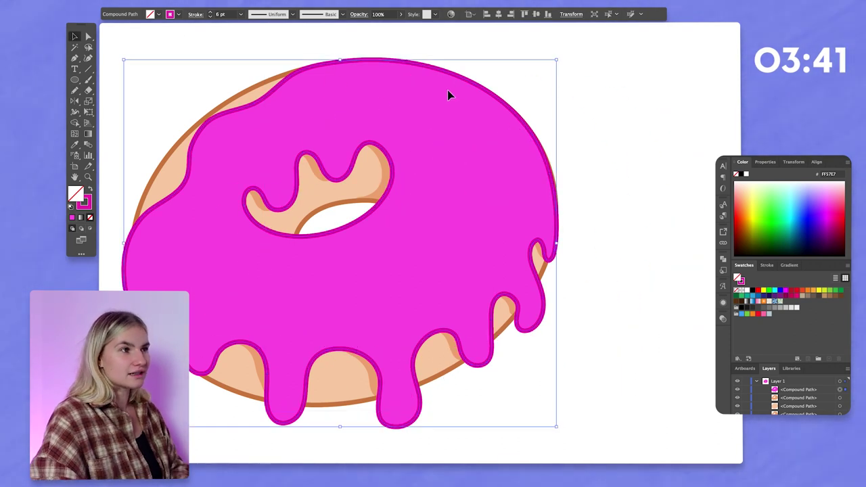
key(ctrl+shift+a)
Pencil a closed shadow along the icing's right edge, from its top to the right-hand drip, and fill it with the outline's colour without a stroke.
key(n)
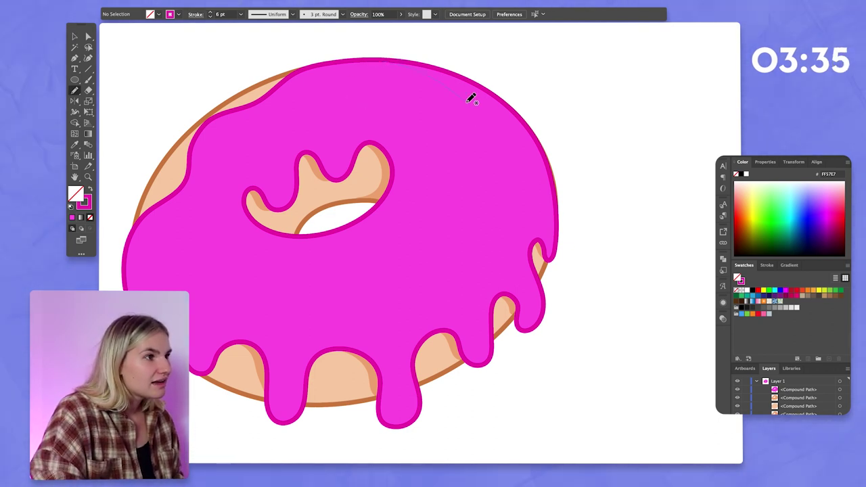
mouse_move(528, 155)
mouse_down()
mouse_move(547, 209)
mouse_move(522, 241)
mouse_move(537, 280)
mouse_move(530, 313)
mouse_move(520, 316)
mouse_move(544, 317)
mouse_up()
mouse_move(543, 279)
mouse_down()
mouse_move(536, 247)
mouse_move(545, 239)
mouse_up()
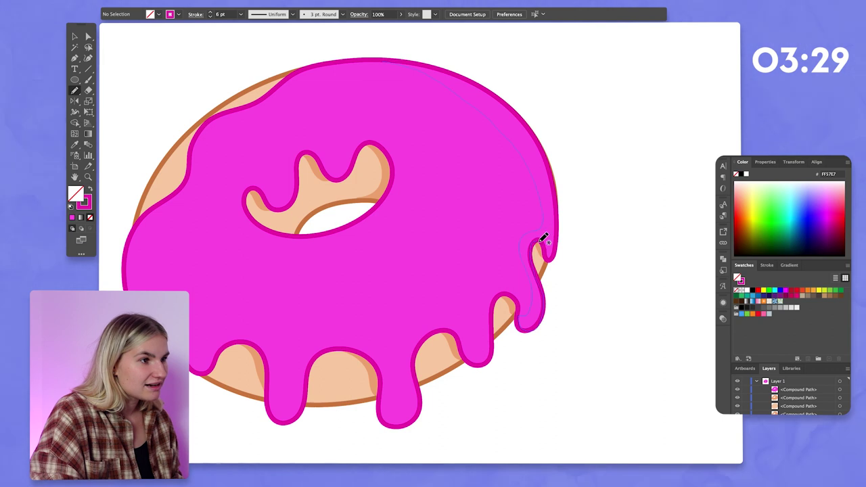
mouse_move(559, 187)
mouse_down()
mouse_move(523, 115)
mouse_move(488, 86)
mouse_up()
mouse_move(425, 63)
mouse_down()
mouse_move(383, 58)
mouse_move(391, 60)
mouse_up()
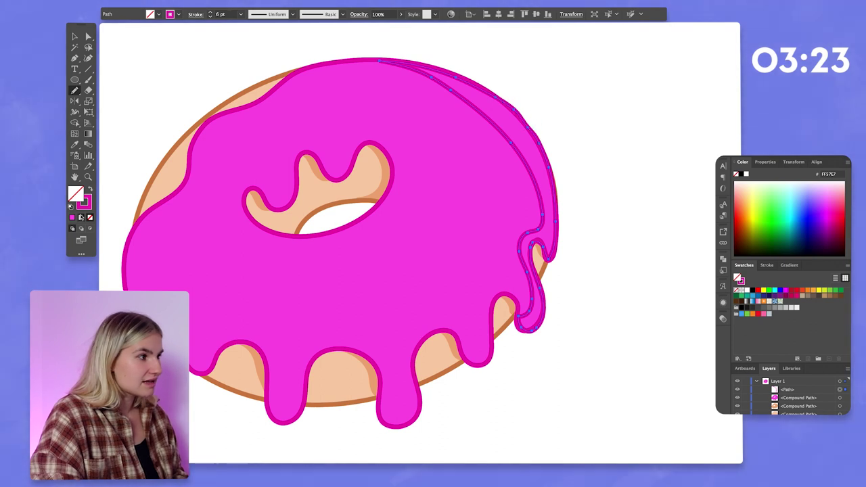
click(90, 191)
double_click(75, 195)
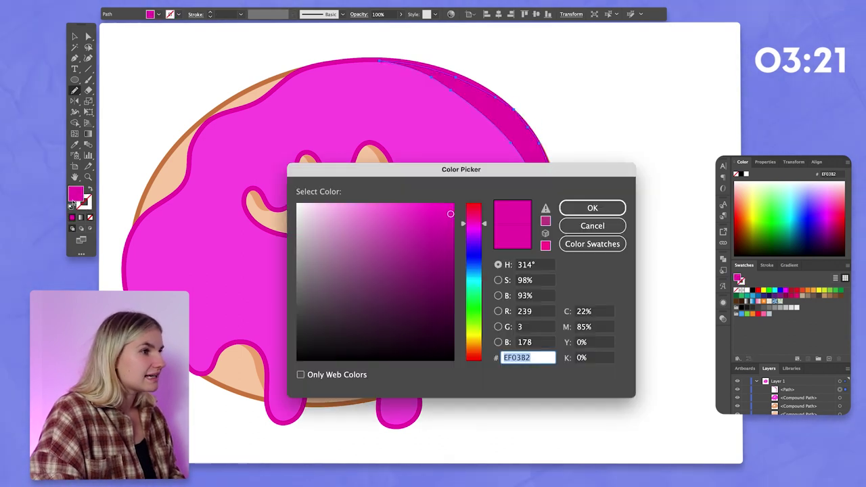
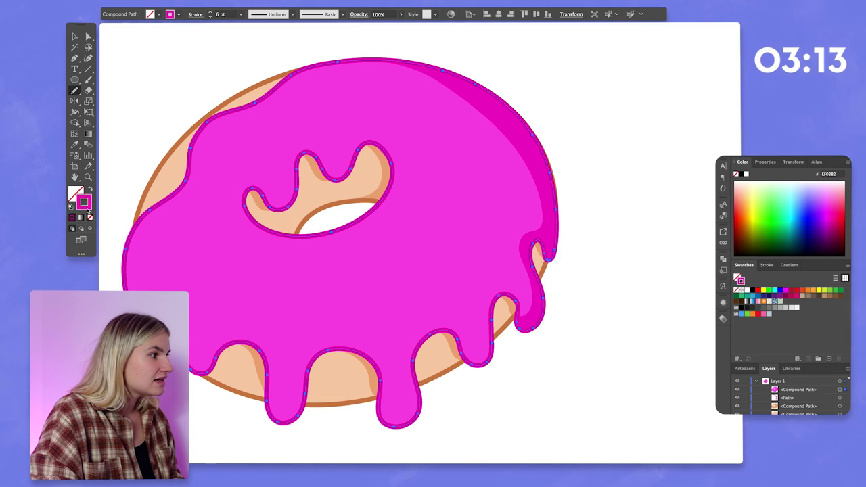
Darken the icing outline's stroke colour to D6009A.
drag(445, 224, 482, 221)
click(609, 209)
super+click(710, 158)
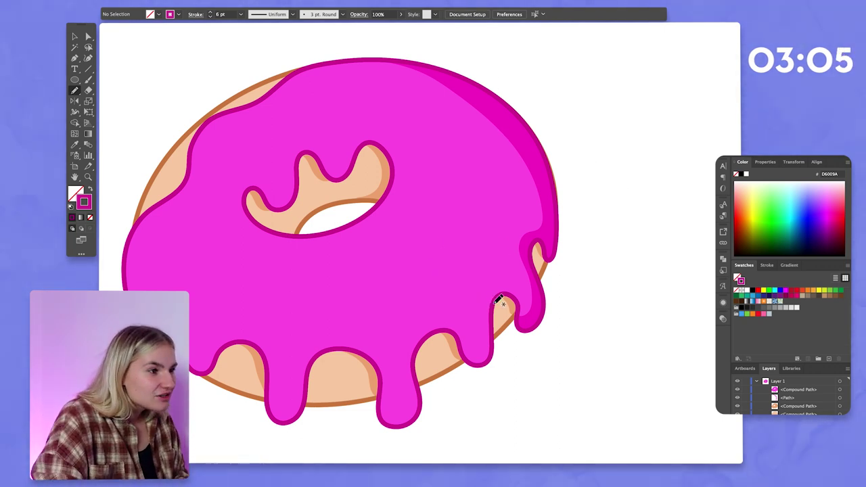
Draw a shadow along the right side of the short lower-right drip, matching the icing shadow's fill and sitting behind the outline.
mouse_move(482, 365)
mouse_down()
mouse_move(493, 343)
mouse_move(490, 305)
mouse_up()
key(i)
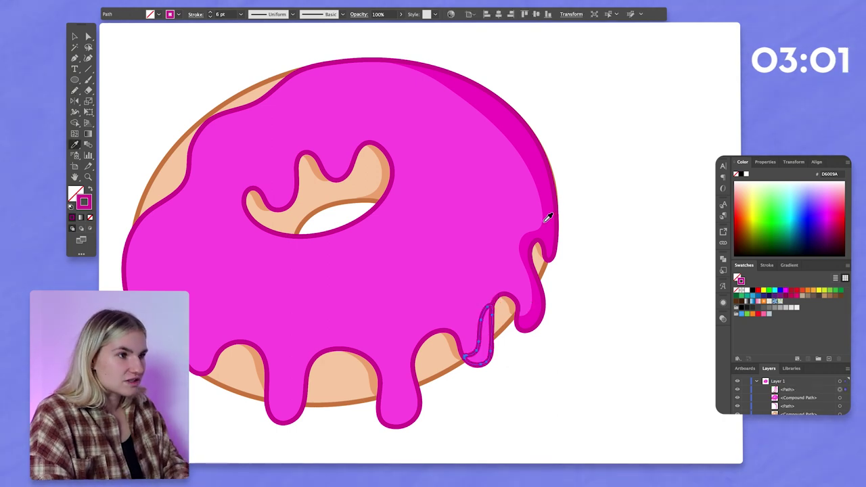
click(551, 198)
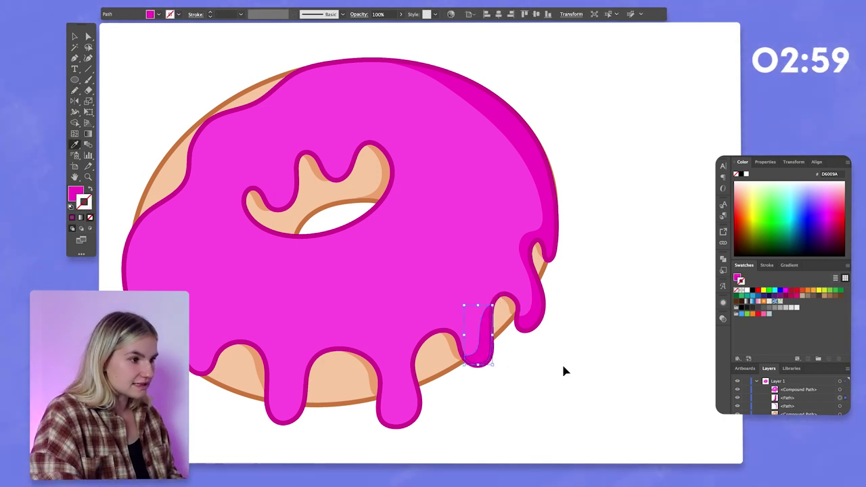
super+click(563, 367)
Draw a curved shadow along the right side and tip of the long bottom-right drip and place it behind the icing outline.
scroll(564, 366, down, 1)
key(n)
mouse_move(419, 363)
mouse_down()
mouse_move(410, 396)
mouse_move(392, 403)
mouse_move(412, 406)
mouse_up()
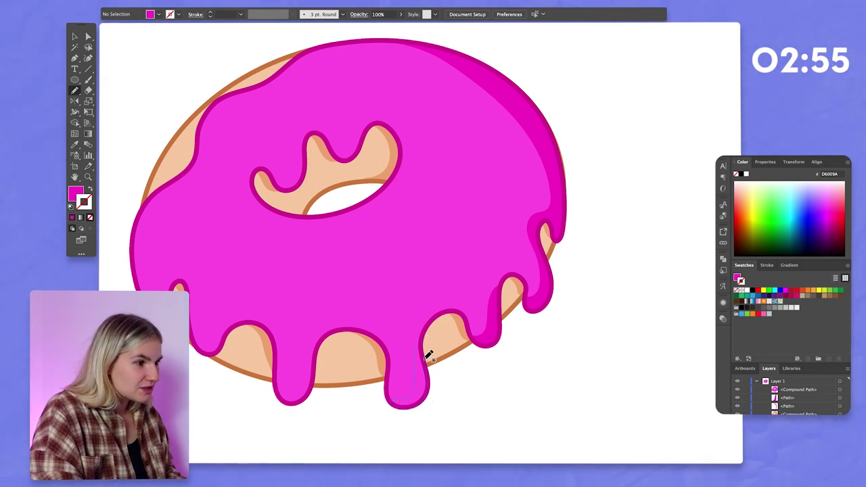
drag(423, 341, 420, 339)
key(super+[)
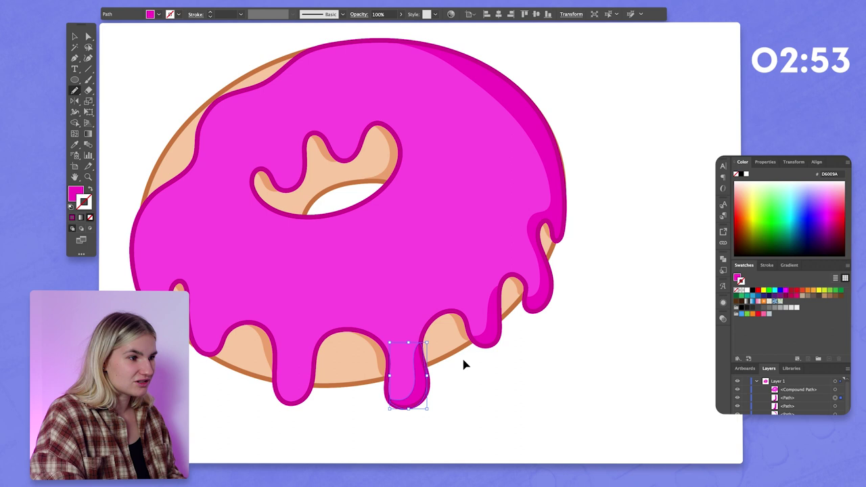
super+click(461, 356)
Draw shadows on the right sides of the long bottom-left drip and the short drip beside it, keeping them behind the icing outline.
scroll(464, 358, left, 1)
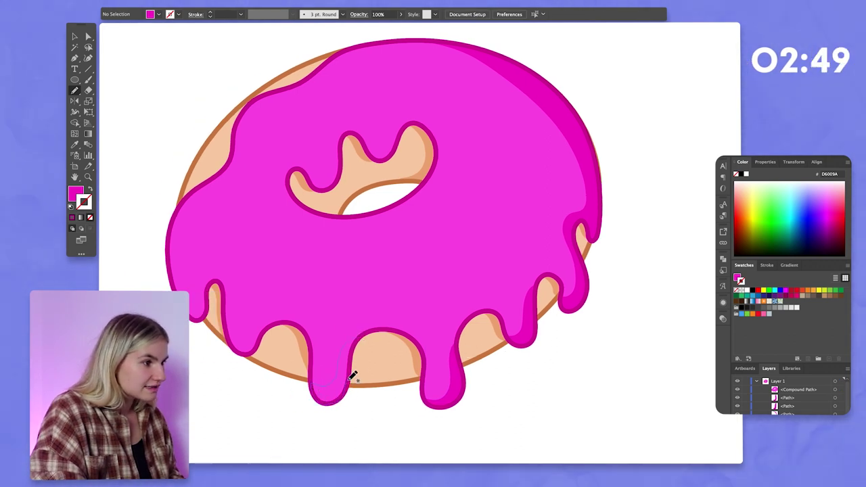
drag(358, 345, 363, 333)
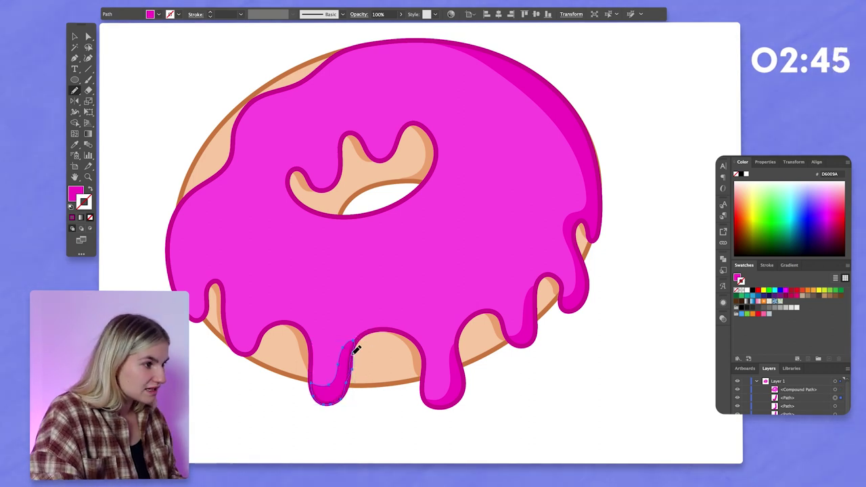
super+click(612, 374)
scroll(612, 374, left, 3)
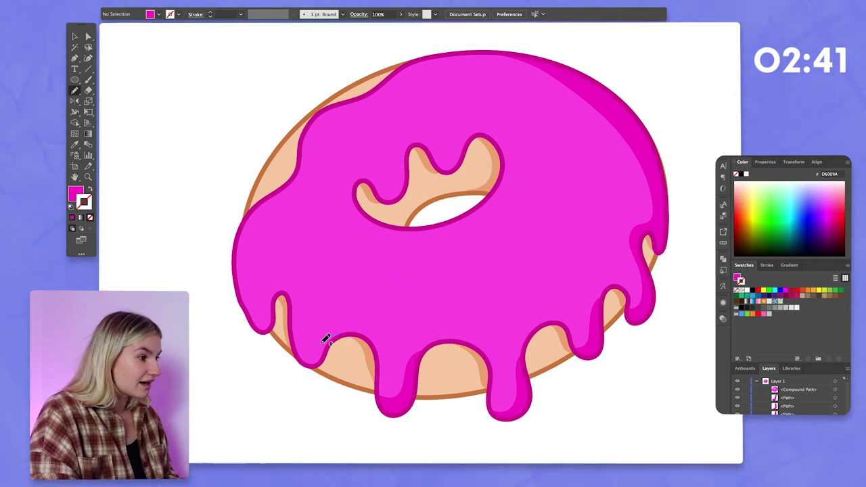
drag(339, 337, 342, 337)
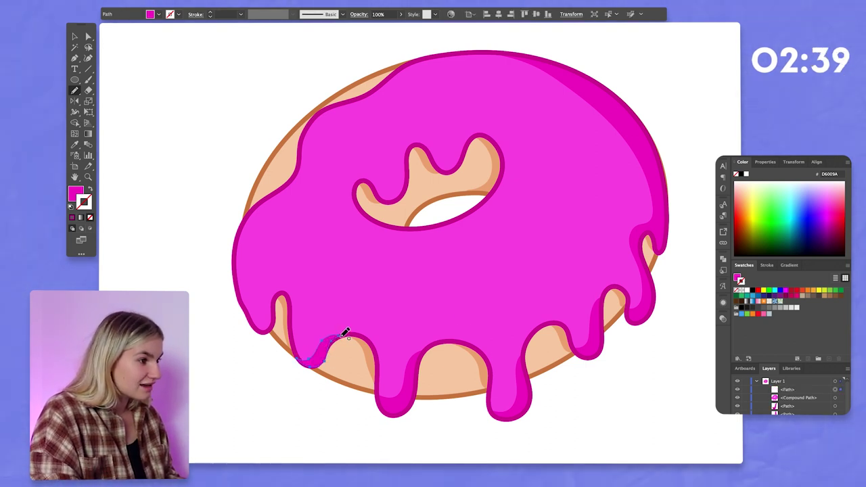
super+click(208, 328)
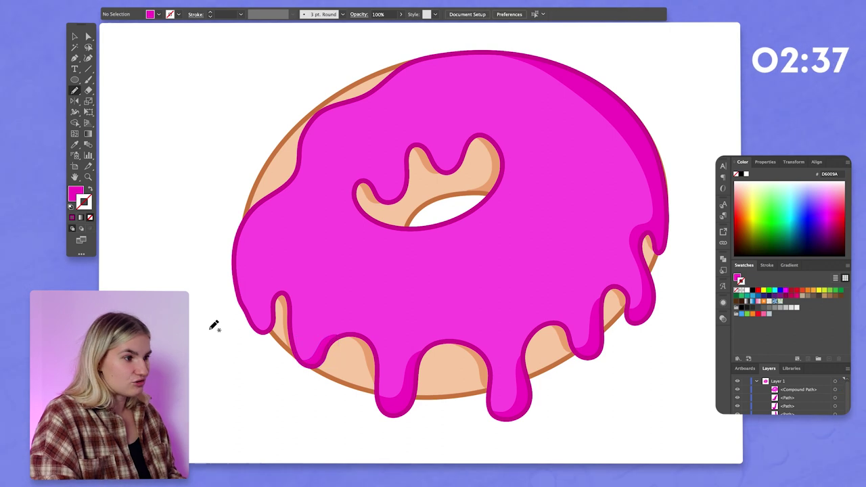
Draw a shadow along the right side and tip of the leftmost icing drip with the Pencil tool.
scroll(212, 328, up, 1)
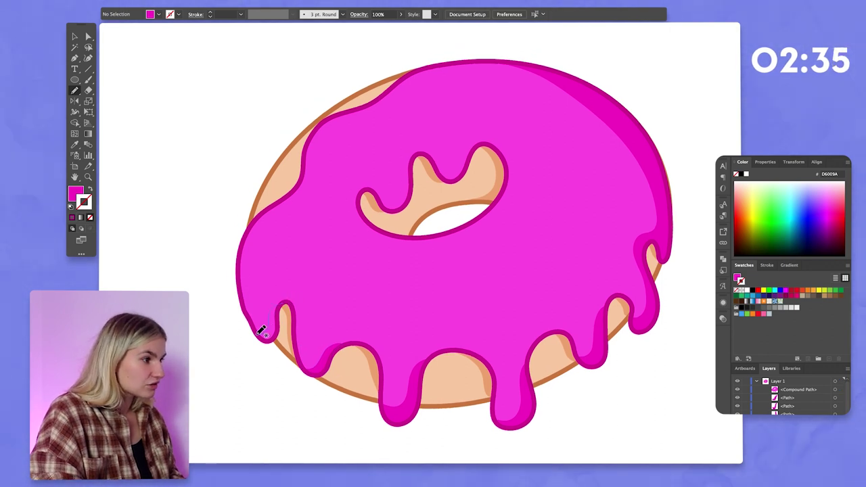
drag(285, 305, 287, 304)
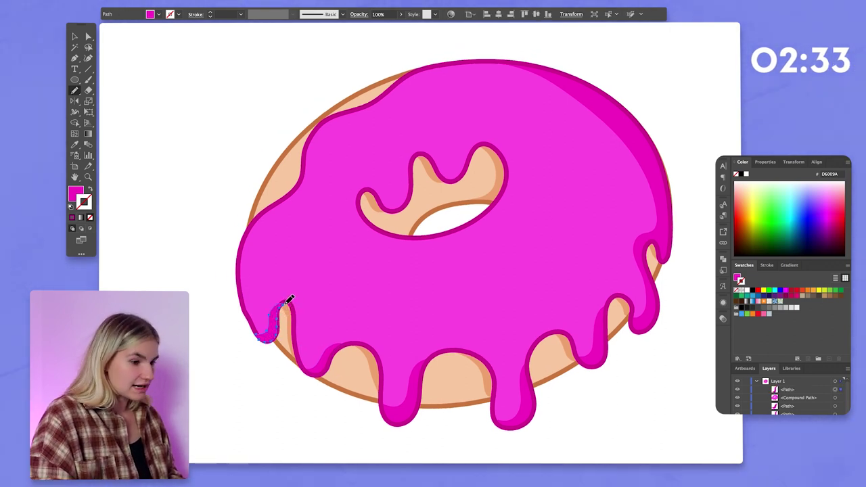
super+click(202, 302)
scroll(205, 299, right, 5)
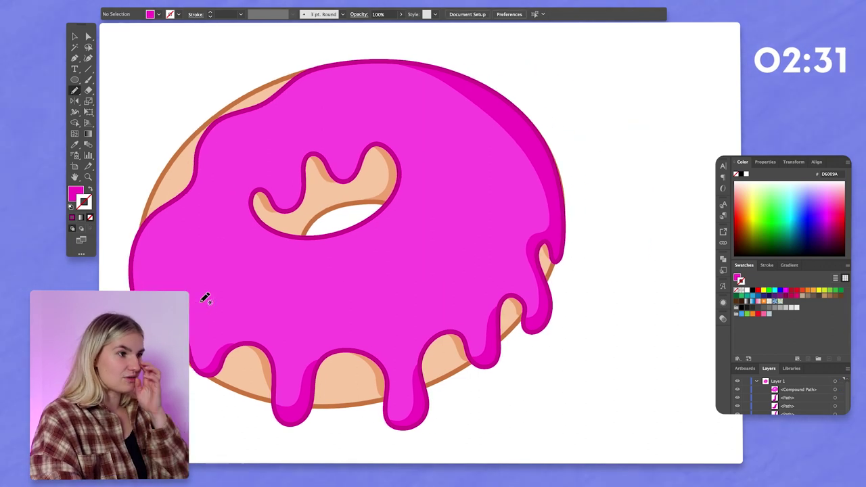
scroll(206, 298, left, 3)
scroll(206, 298, up, 1)
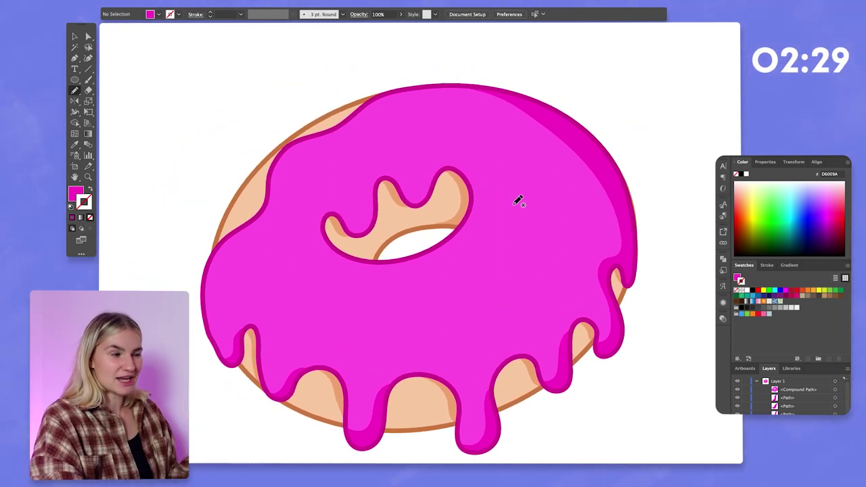
scroll(384, 279, down, 1)
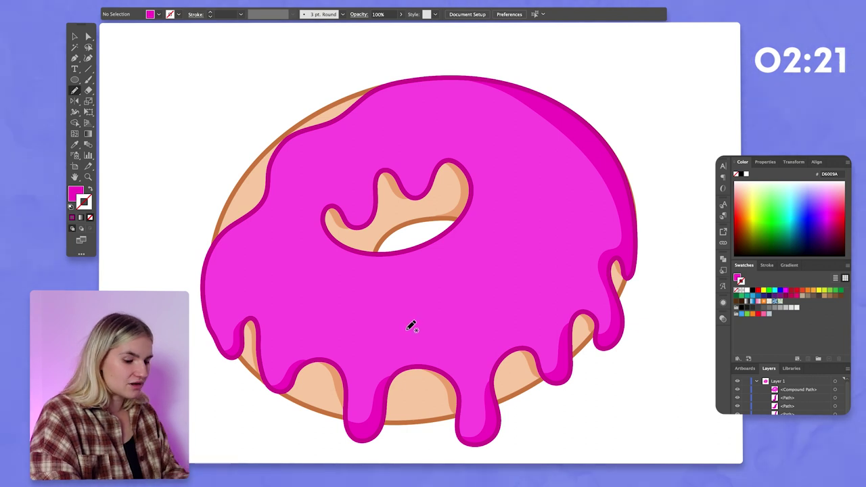
Draw and refine an unfilled drip contour on the icing below the hole's left end, using a 6 pt D6009A stroke.
key(i)
click(344, 253)
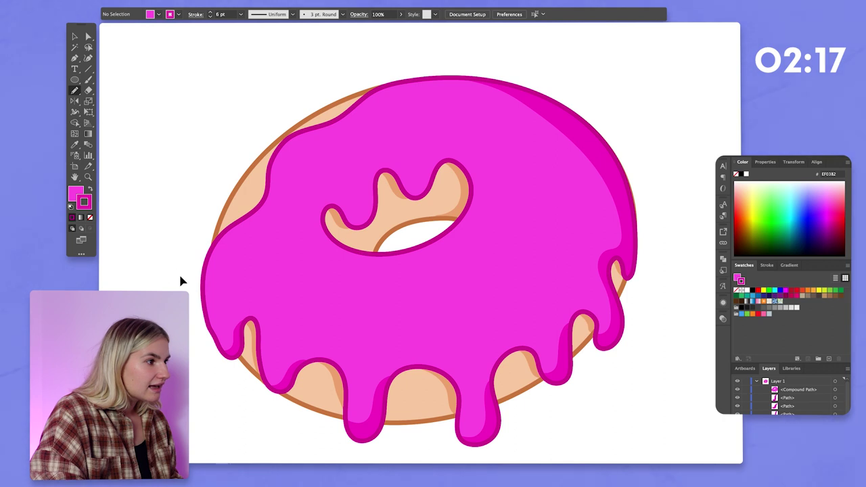
super+click(202, 275)
super+click(162, 260)
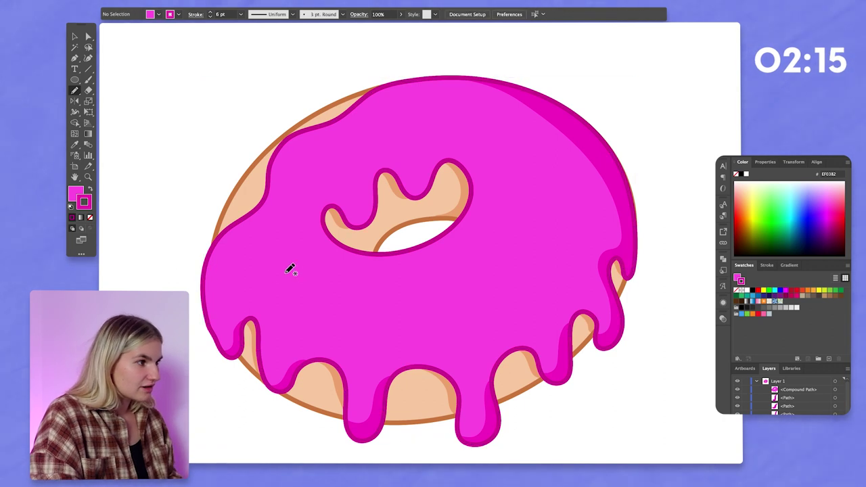
drag(291, 275, 360, 274)
key(i)
key(n)
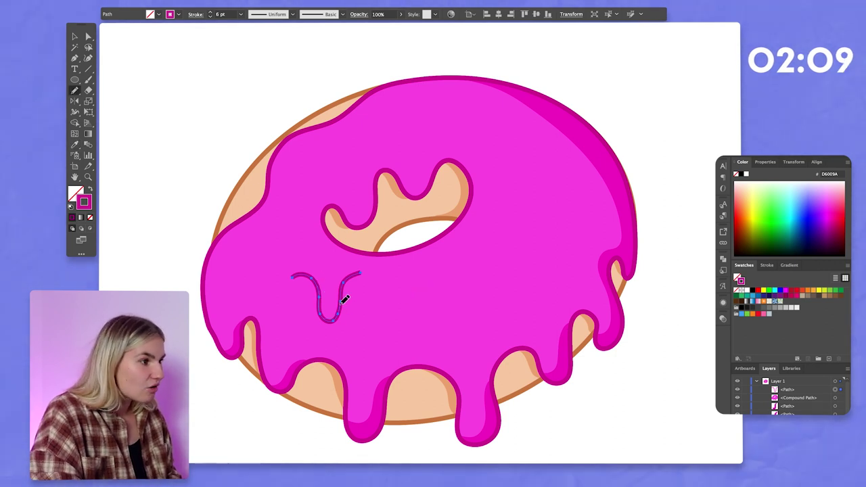
mouse_move(292, 275)
mouse_down()
mouse_move(309, 280)
mouse_move(321, 315)
mouse_move(359, 275)
mouse_up()
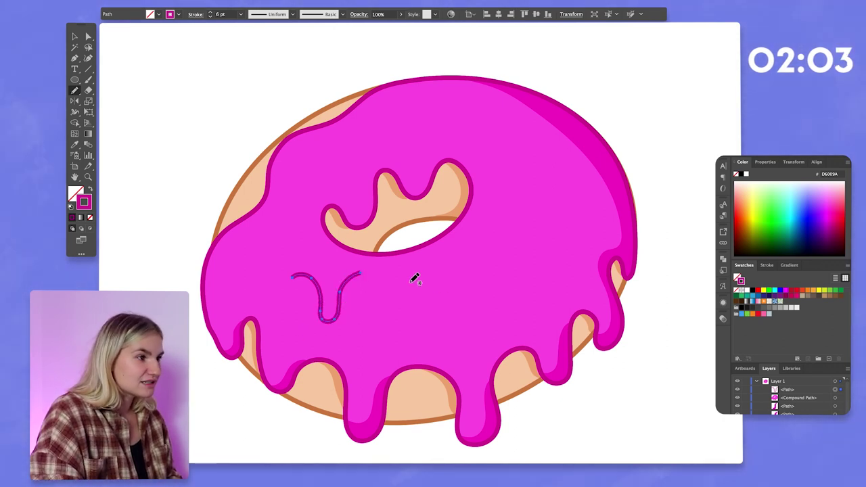
Draw two smaller drip contours, below and to the upper right of the hole, and redraw the upper one's right end to flare outward.
mouse_move(447, 265)
mouse_down()
mouse_move(463, 301)
mouse_move(482, 287)
mouse_move(487, 261)
mouse_up()
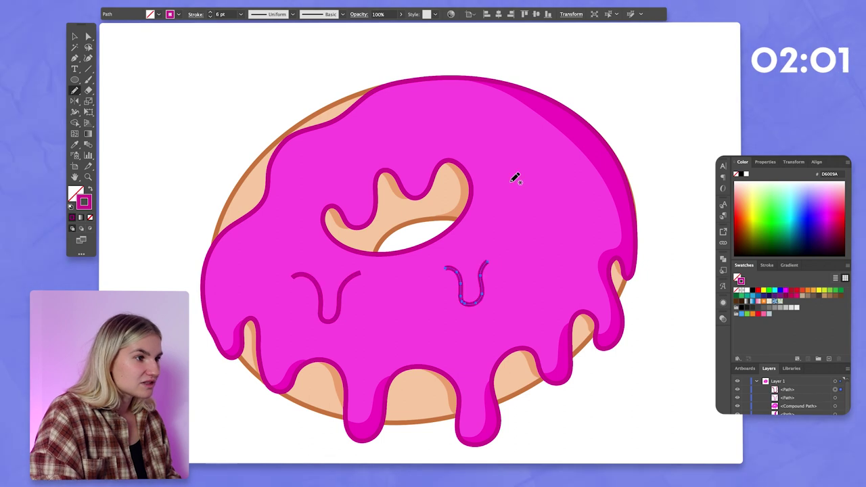
mouse_move(511, 150)
mouse_down()
mouse_move(529, 197)
mouse_move(541, 153)
mouse_up()
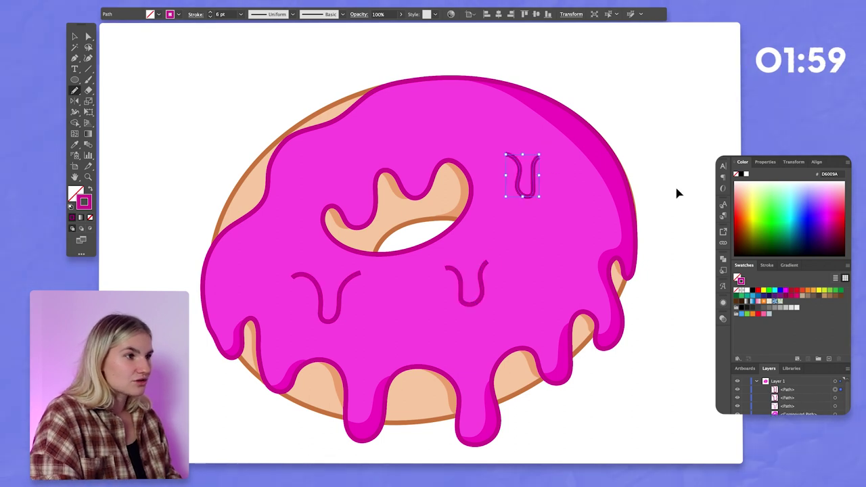
key(super+shift+a)
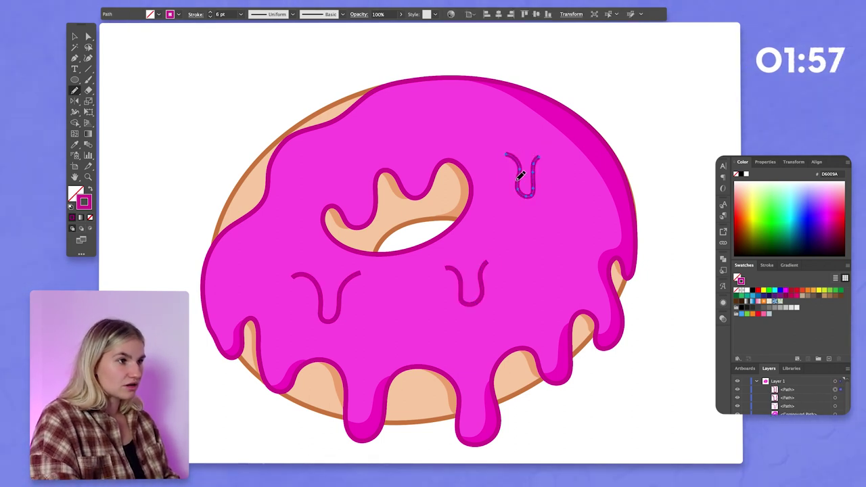
drag(534, 183, 552, 157)
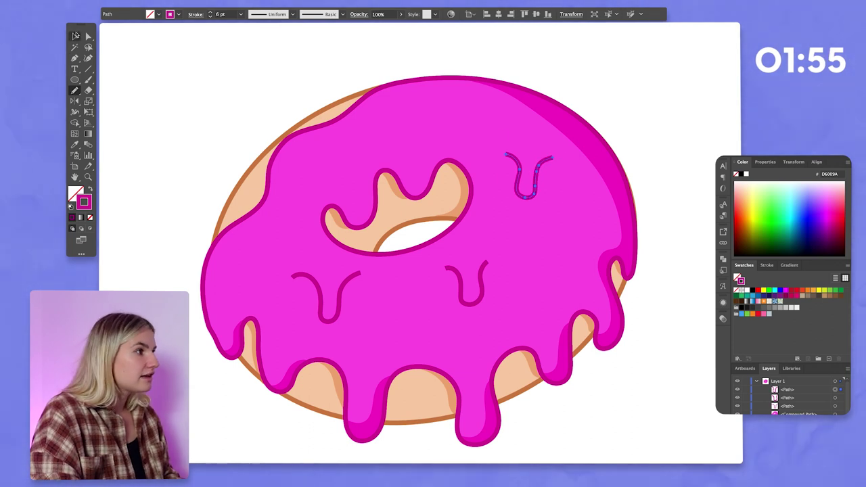
Select all three inner drip contours on the icing and give their strokes round caps.
click(75, 36)
key(super+equal)
scroll(450, 416, left, 5)
scroll(451, 416, down, 2)
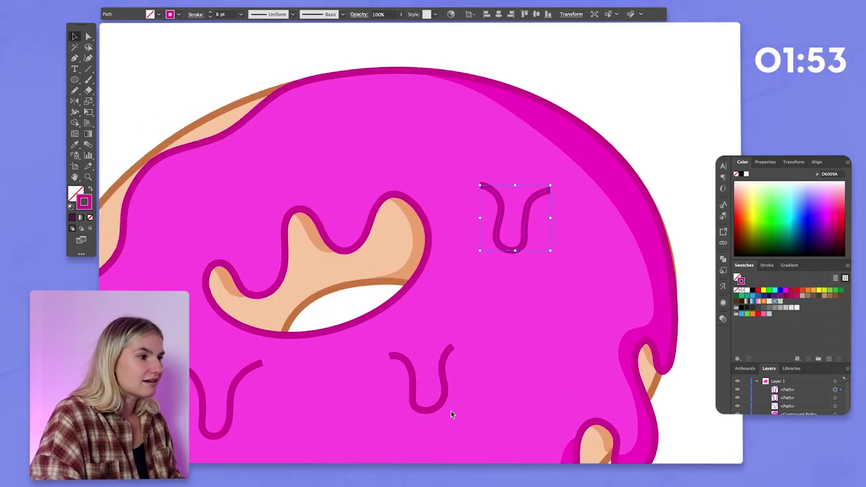
click(315, 348)
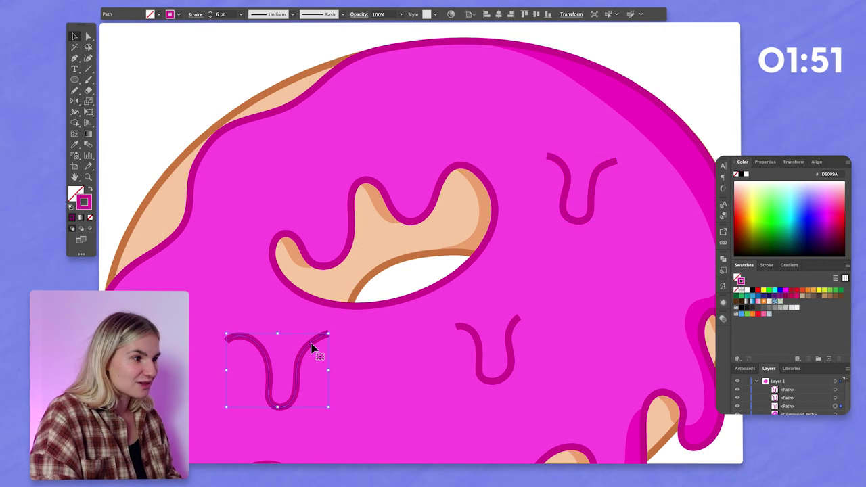
shift+click(469, 330)
shift+click(568, 182)
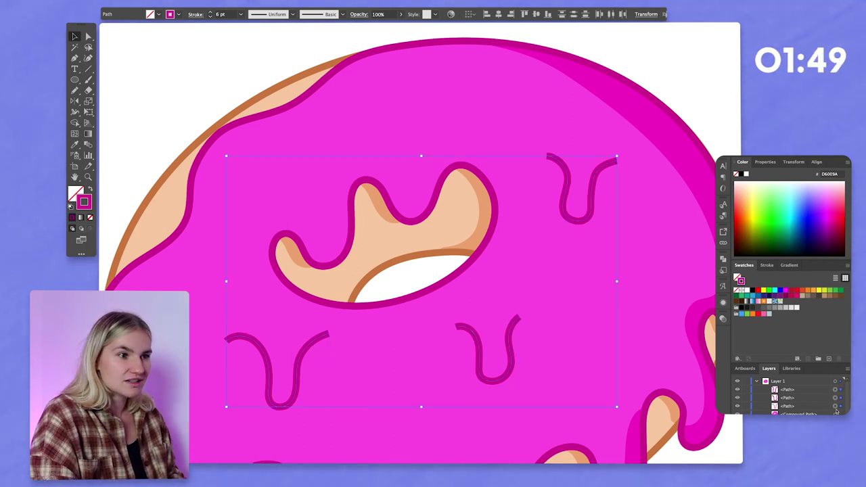
click(764, 265)
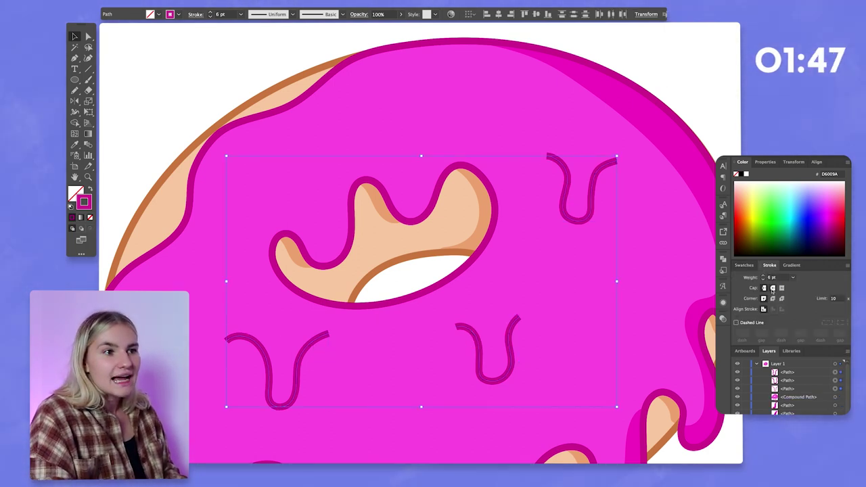
click(702, 56)
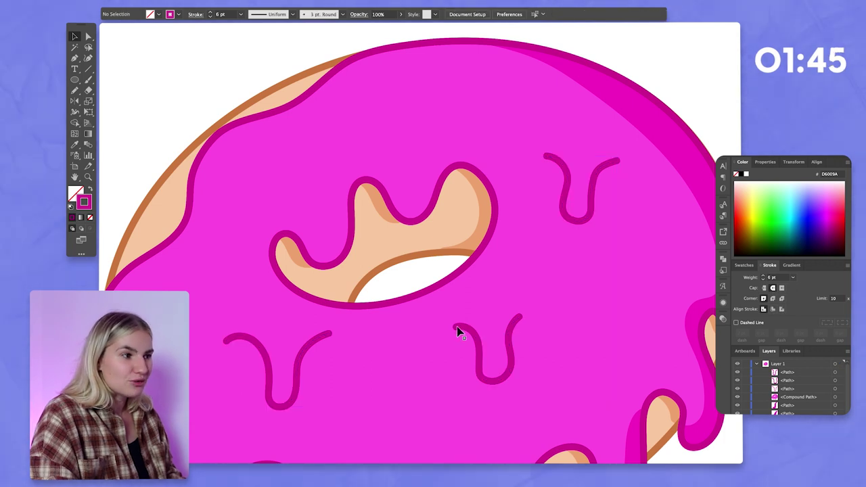
Draw a long highlight along the icing's upper-right edge with the Pencil tool, filled FFD2F4 with no stroke.
key(ctrl+minus)
scroll(680, 228, right, 3)
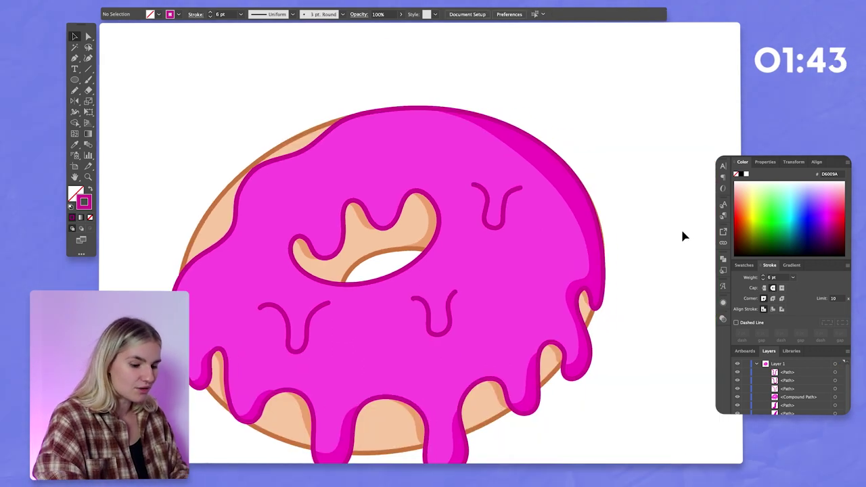
key(n)
scroll(561, 209, down, 3)
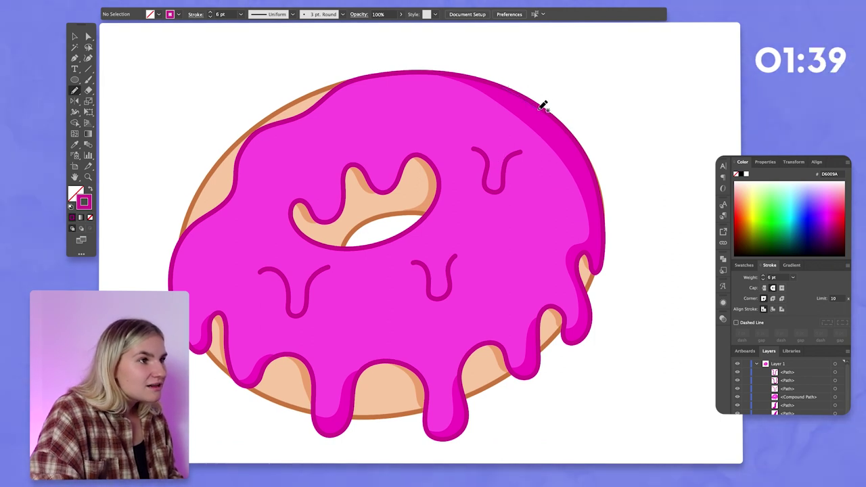
mouse_move(594, 164)
mouse_down()
mouse_move(604, 203)
mouse_move(601, 262)
mouse_up()
mouse_move(590, 192)
mouse_down()
mouse_move(576, 159)
mouse_move(548, 124)
mouse_move(479, 80)
mouse_move(504, 80)
mouse_up()
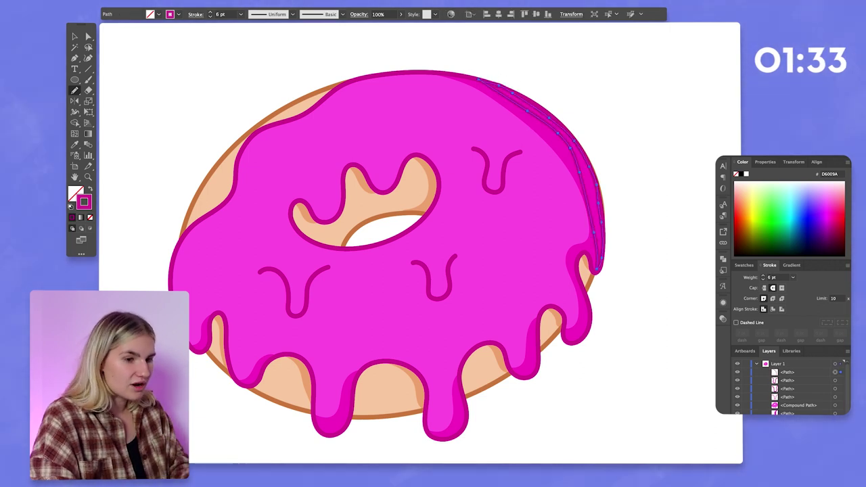
key(shift+x)
double_click(76, 194)
click(335, 207)
click(325, 203)
click(612, 207)
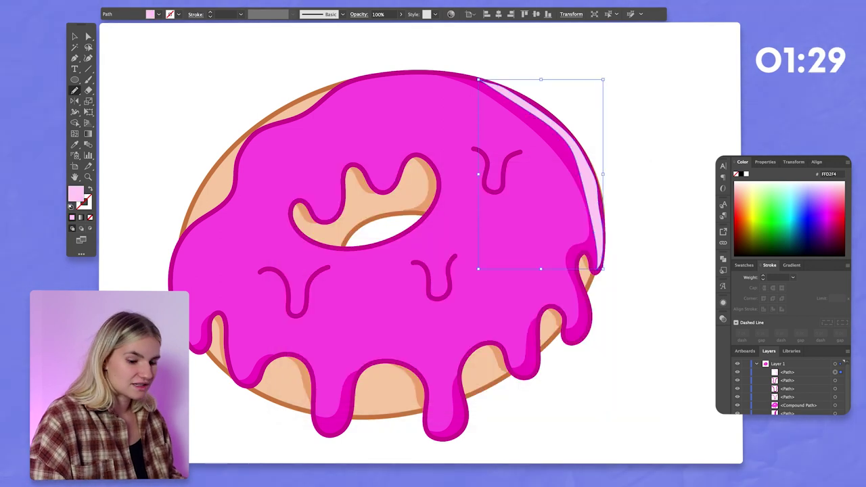
Send the long highlight behind the icing outline and redraw its inner edge so the lower part is narrower.
key(ctrl+bracketleft)
ctrl+click(668, 194)
ctrl+click(572, 146)
drag(578, 155, 598, 268)
ctrl+click(682, 261)
ctrl+click(587, 173)
mouse_move(584, 174)
mouse_down()
mouse_move(597, 205)
mouse_move(599, 266)
mouse_up()
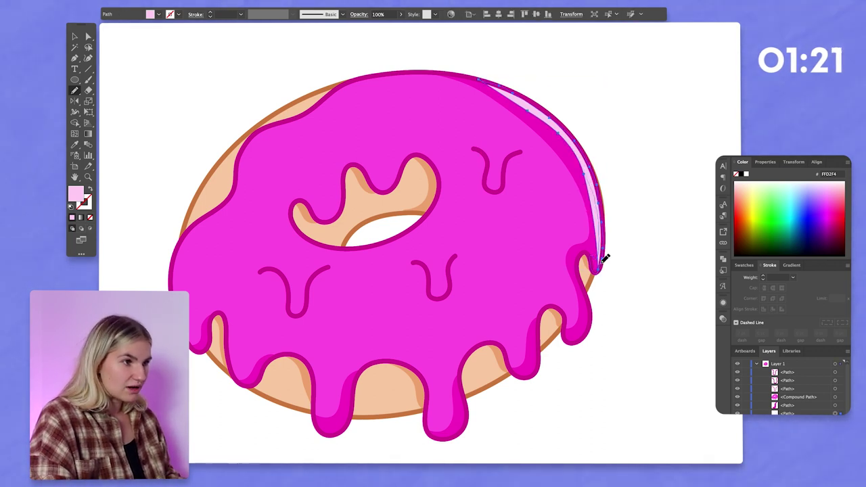
Redraw the upper end of the long highlight so it tapers smoothly along the icing outline.
ctrl+click(660, 238)
super+click(529, 107)
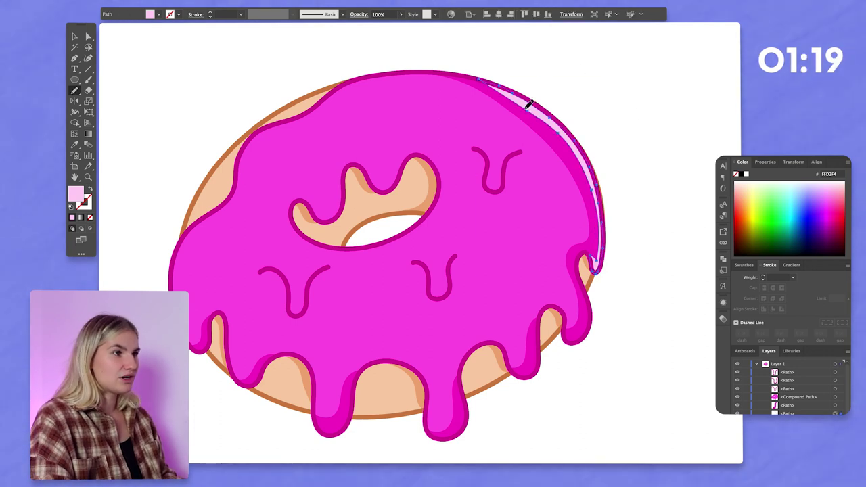
drag(480, 82, 493, 83)
super+click(526, 69)
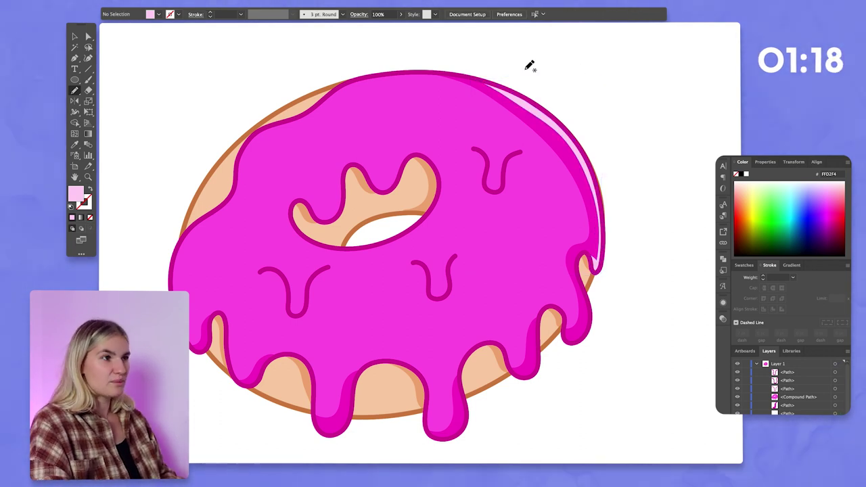
super+click(516, 102)
drag(497, 91, 551, 127)
key(super+shift+a)
Draw FFD2F4 highlights inside the three drip contours, along their right sides and tips, keeping them behind the contour lines.
scroll(566, 242, down, 3)
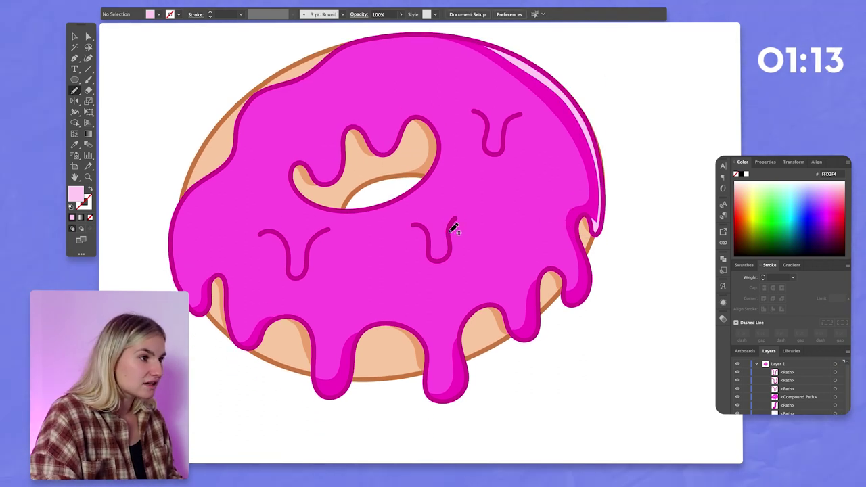
mouse_move(446, 230)
mouse_down()
mouse_move(432, 259)
mouse_move(449, 257)
mouse_move(445, 228)
mouse_up()
key(super+bracketleft)
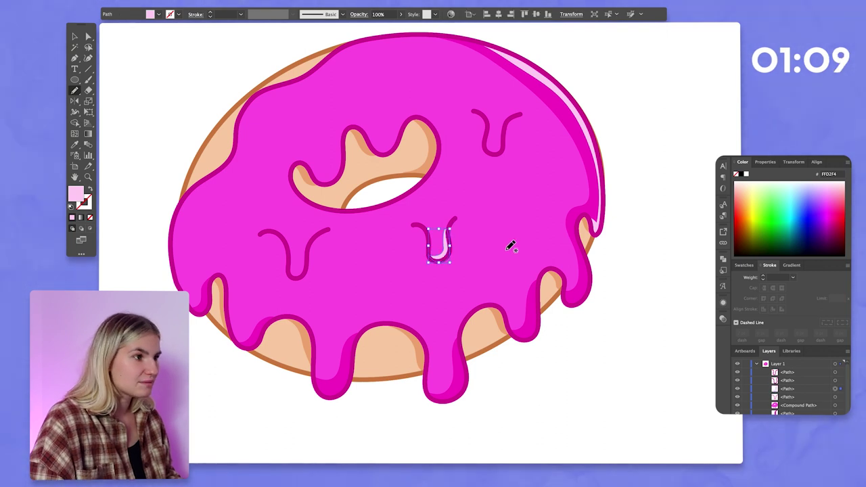
super+click(738, 138)
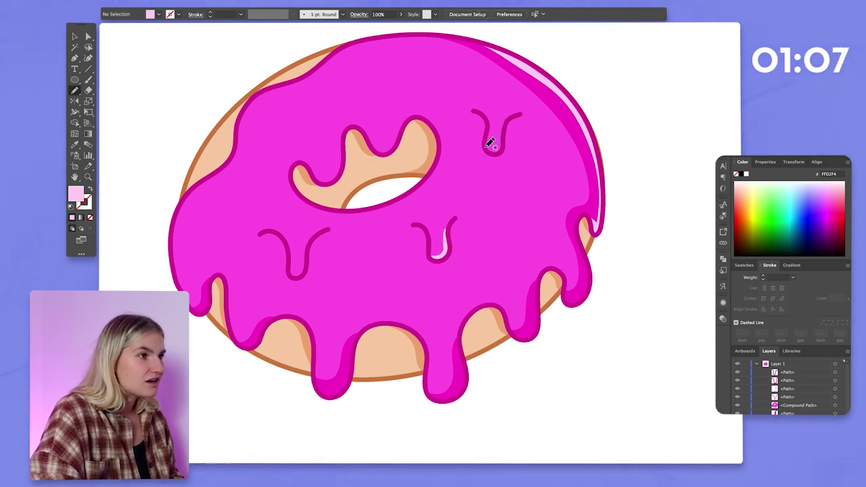
drag(499, 146, 508, 123)
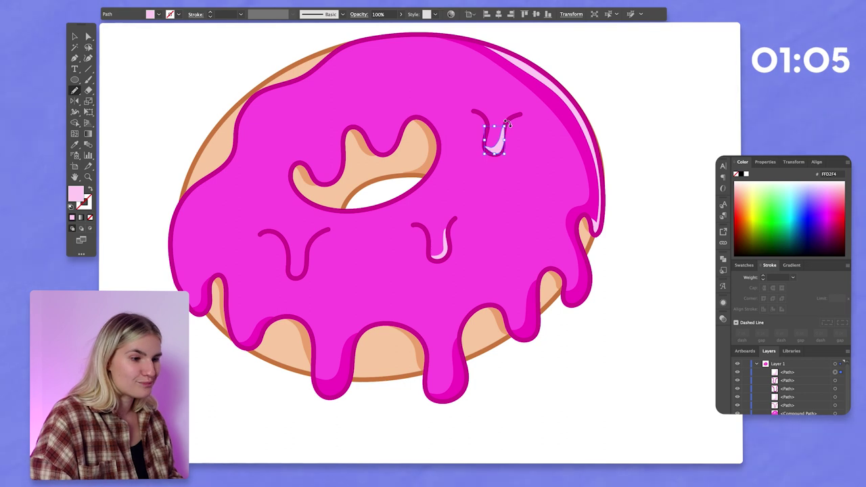
super+click(656, 130)
scroll(433, 284, left, 5)
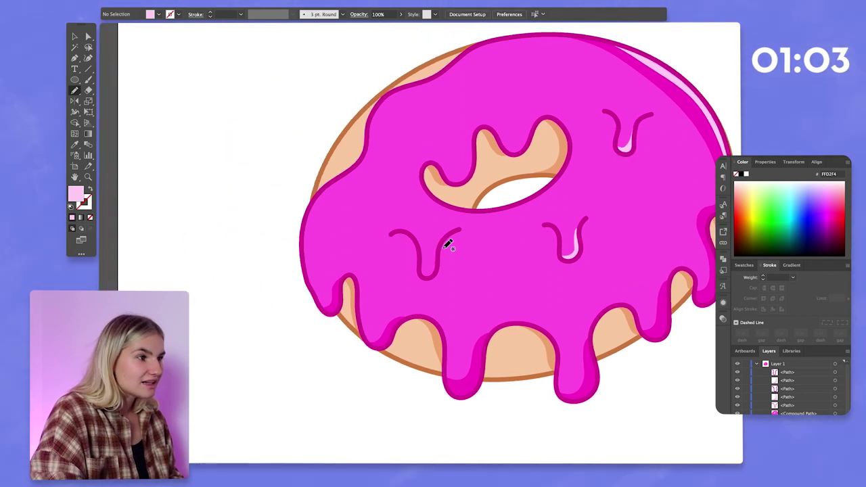
drag(424, 274, 437, 256)
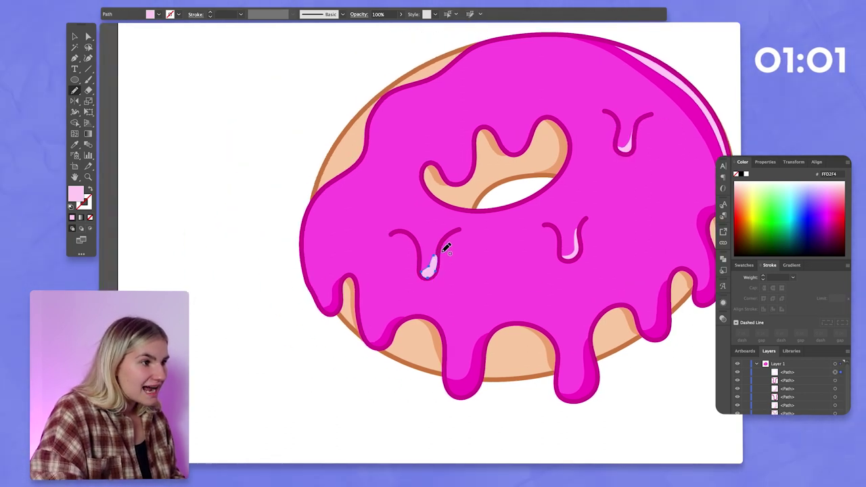
super+click(532, 281)
Draw a highlight on the right side of the long bottom-centre drip and send it behind the icing outline.
scroll(541, 291, right, 6)
scroll(581, 350, left, 4)
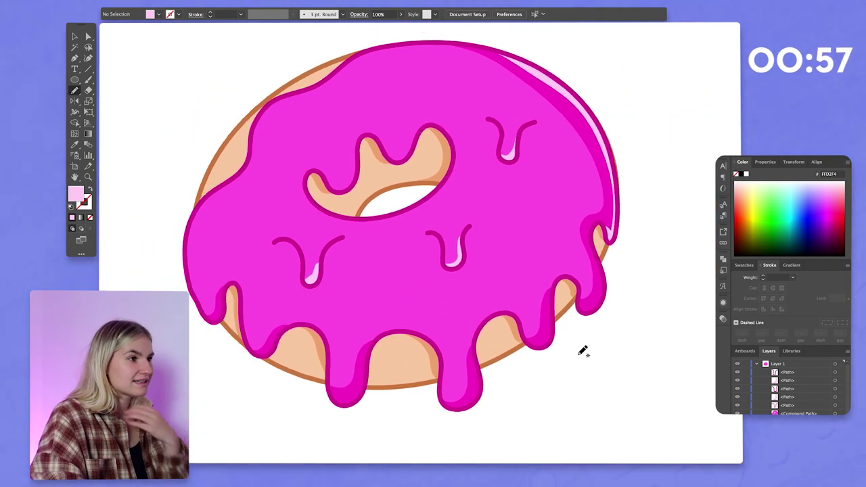
scroll(541, 318, down, 3)
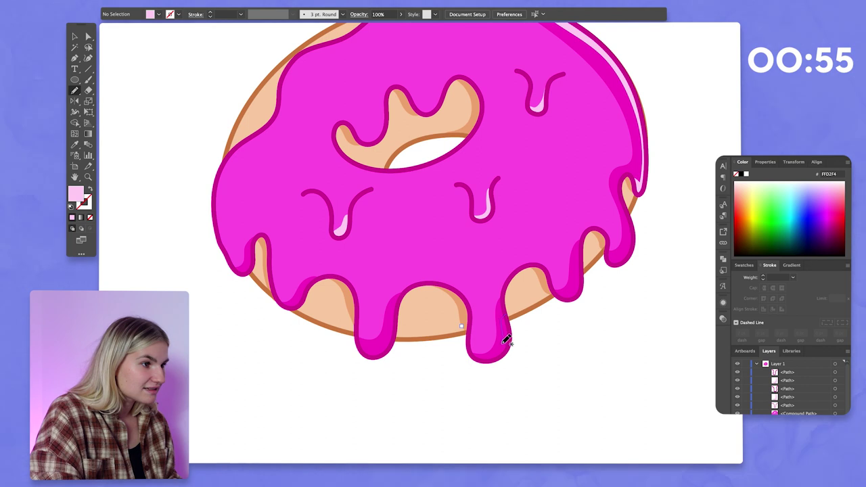
mouse_move(501, 358)
mouse_down()
mouse_move(511, 310)
mouse_move(507, 316)
mouse_up()
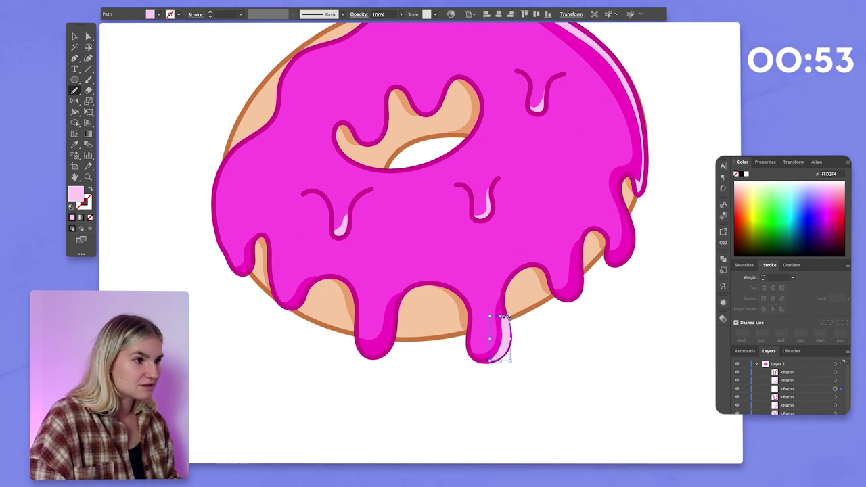
key(ctrl+[)
key(ctrl+[)
key(ctrl+[)
key(ctrl+[)
key(ctrl+shift+a)
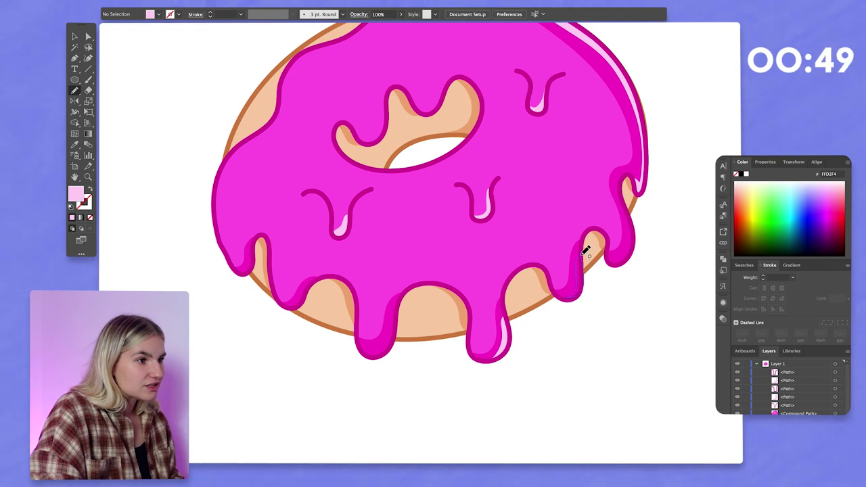
Draw highlights on the right sides of the next two drips toward the doughnut's right edge, behind the icing outline.
drag(578, 257, 573, 295)
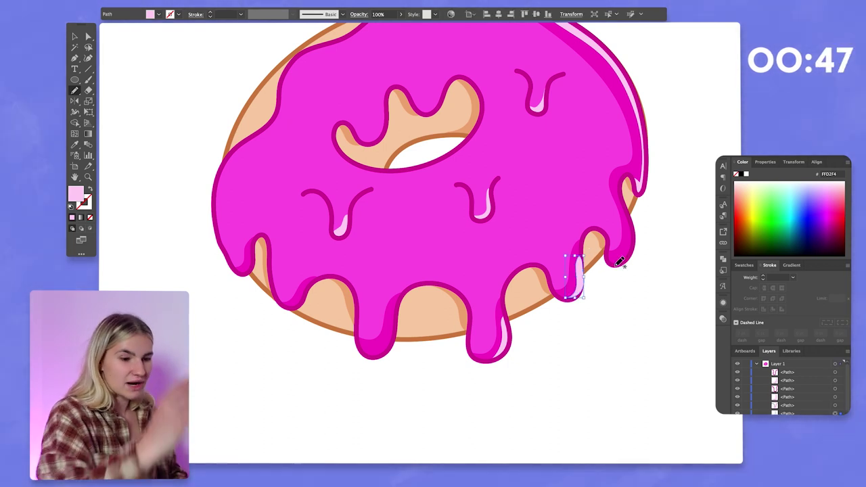
drag(580, 282, 578, 283)
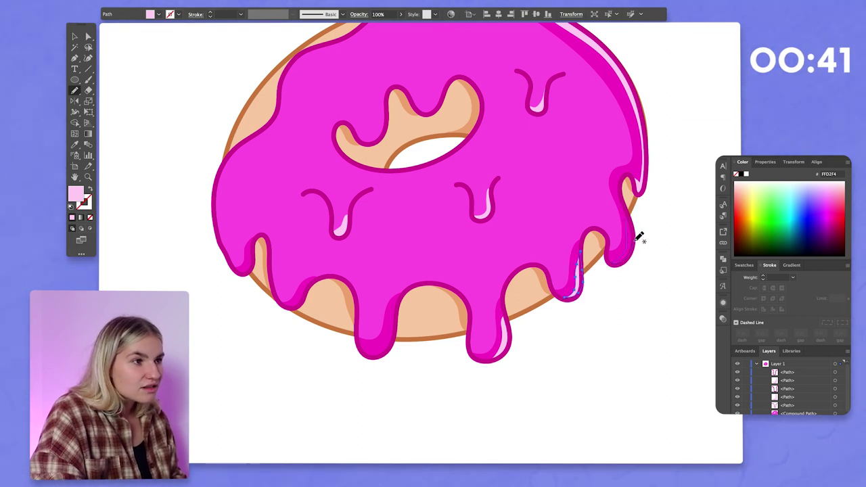
drag(630, 216, 613, 262)
key(super+[)
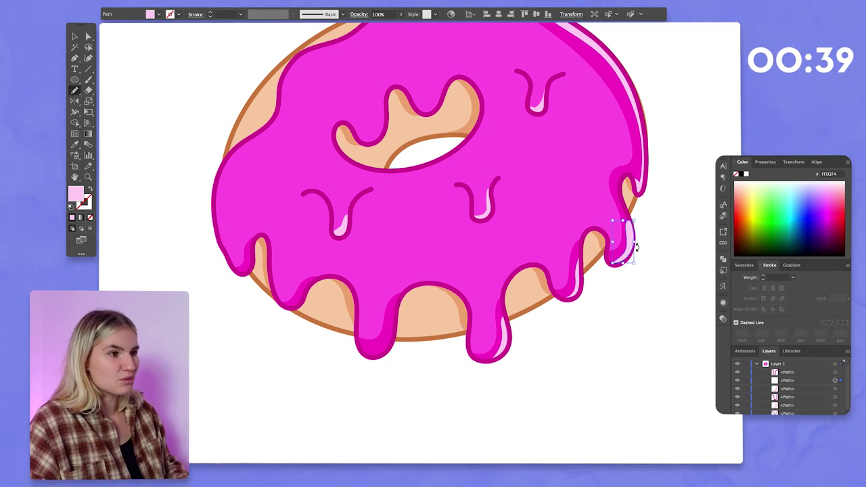
key(super+[)
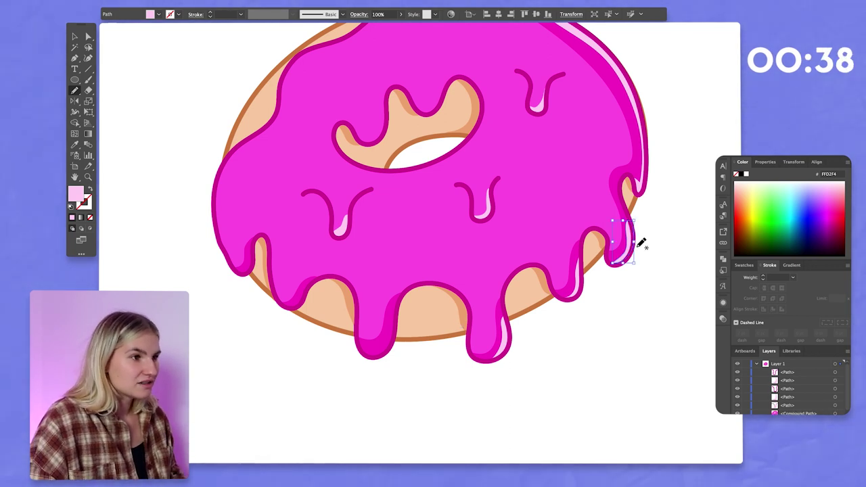
super+click(528, 427)
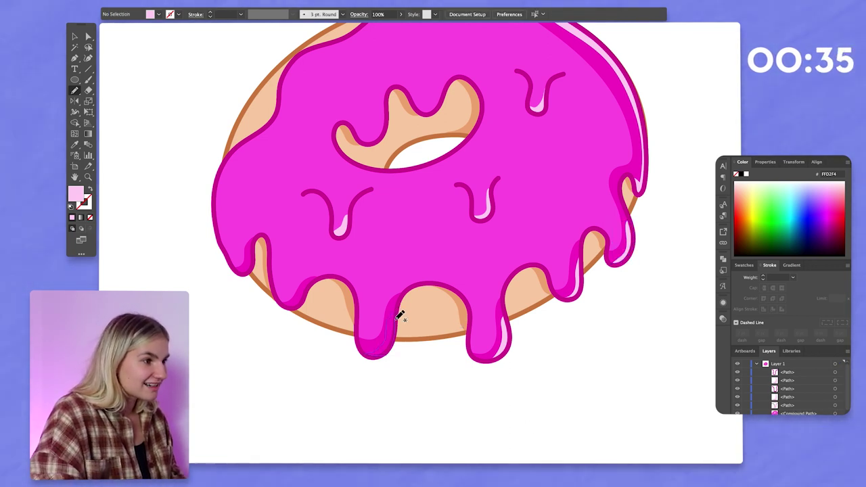
Draw highlights on the long bottom-left drip and the short drip to its left, keeping them behind the icing outline.
drag(396, 320, 398, 313)
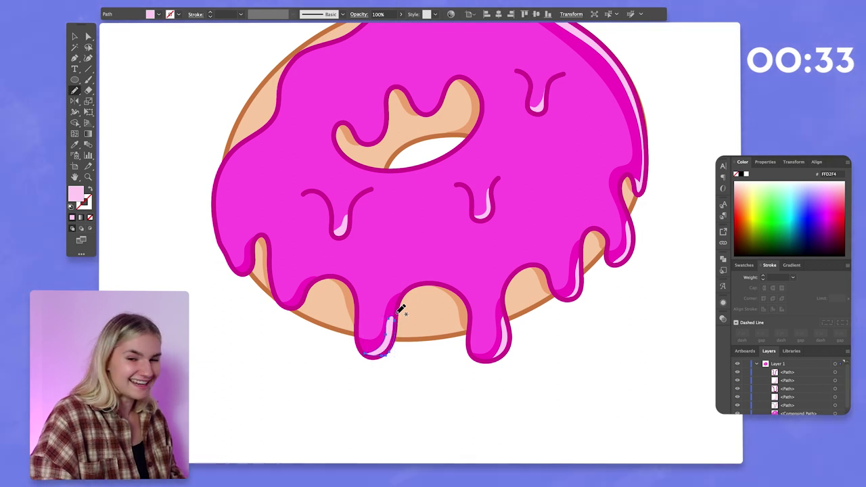
key(shift+super+a)
drag(283, 306, 314, 279)
key(super+bracketleft)
key(super+bracketleft)
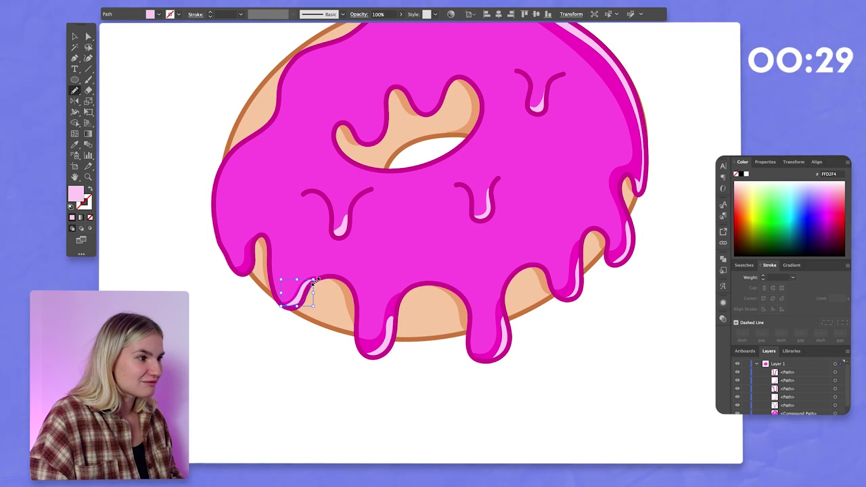
Draw a small rounded-rectangle sprinkle between the two lower drip contours, copy the icing's 6 pt stroke to it and pick yellow FCEE21 as fill.
scroll(316, 275, up, 3)
drag(74, 79, 112, 91)
drag(392, 285, 420, 292)
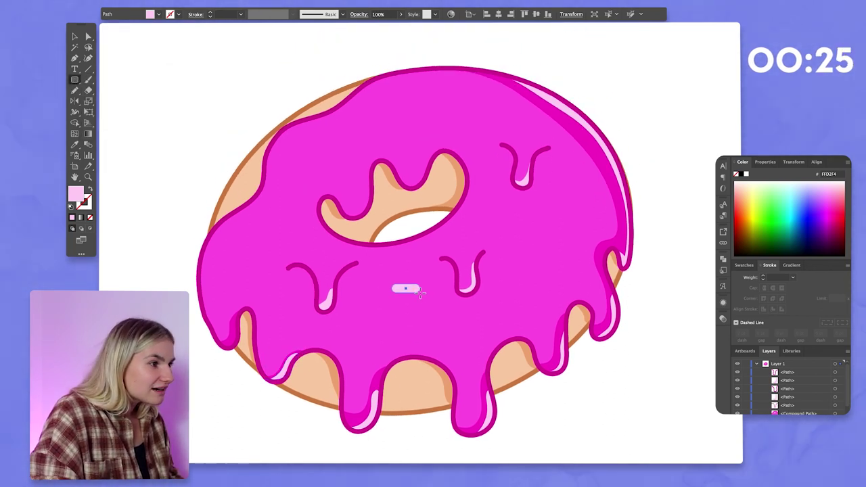
key(i)
click(520, 313)
click(743, 265)
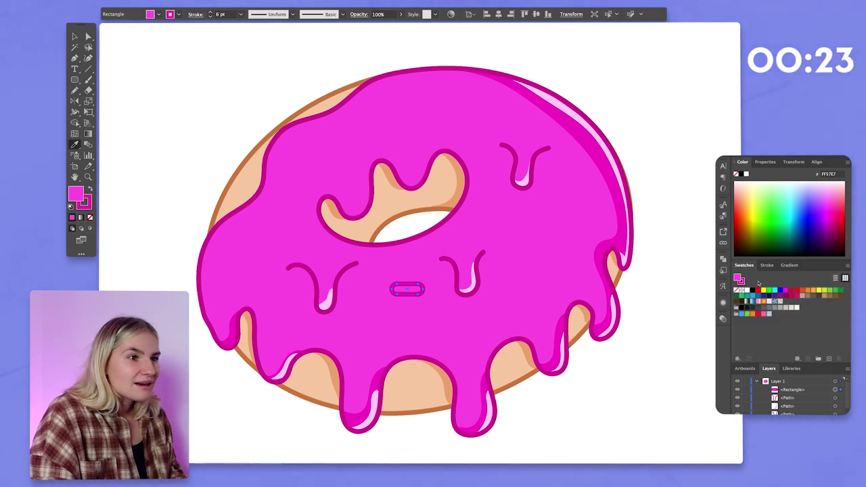
click(817, 290)
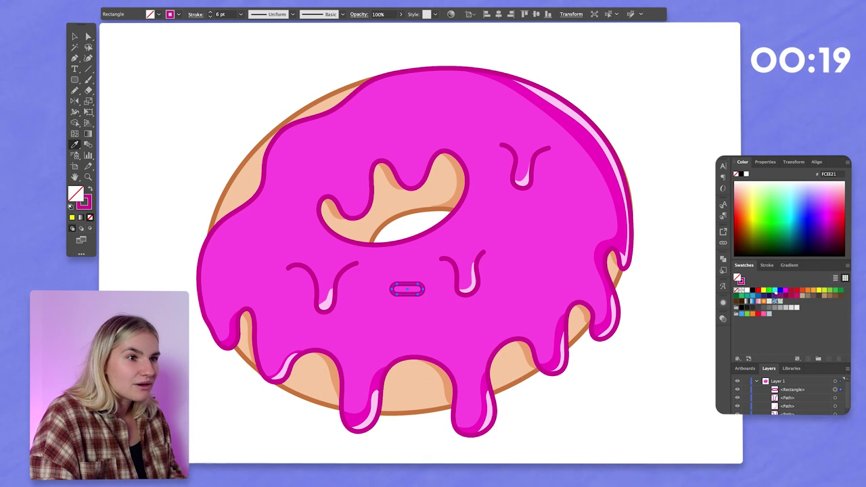
Duplicate and rotate the sprinkle around the hole, colouring four yellow and three cyan 00FFFF.
click(75, 36)
click(134, 32)
drag(407, 289, 541, 230)
drag(226, 229, 528, 268)
key(ctrl+z)
click(751, 296)
key(ctrl+shift+a)
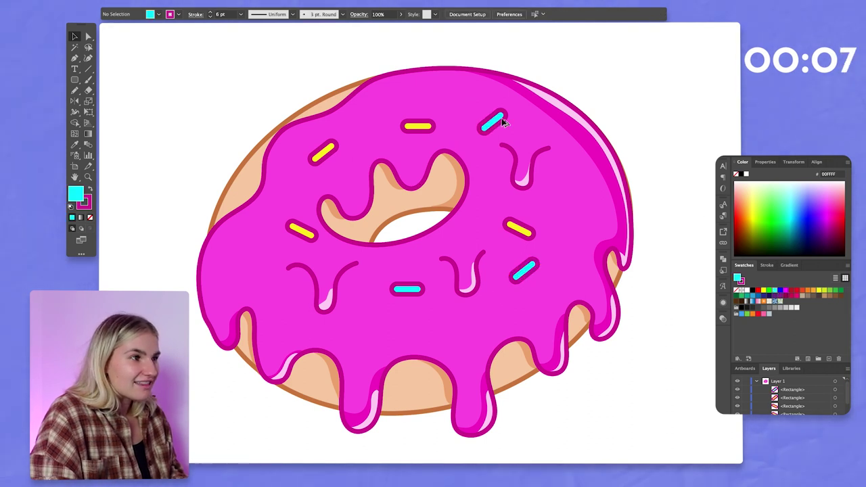
Add a diagonal cyan sprinkle below the bottom one and place a diagonal yellow FCEE21 sprinkle beside the top horizontal one.
click(501, 122)
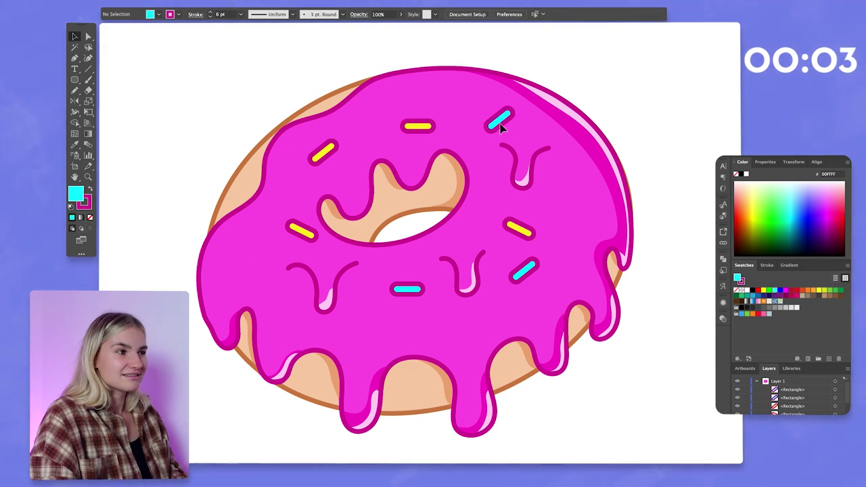
drag(497, 131, 466, 117)
click(819, 291)
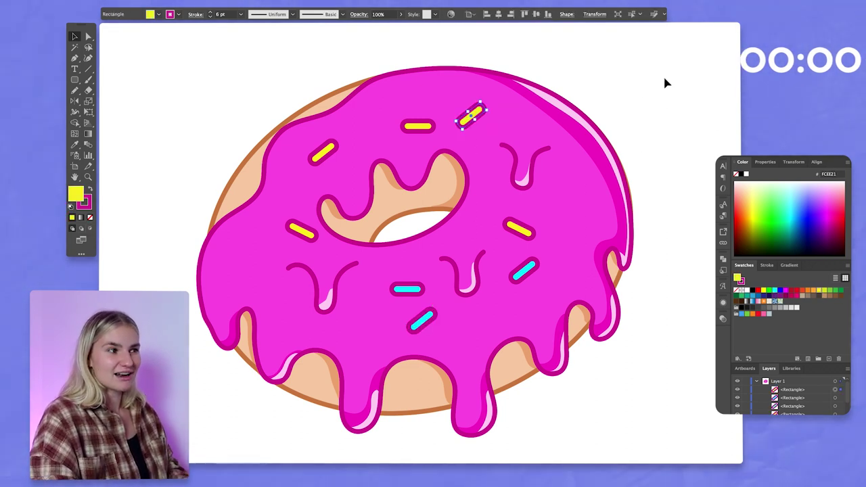
click(663, 81)
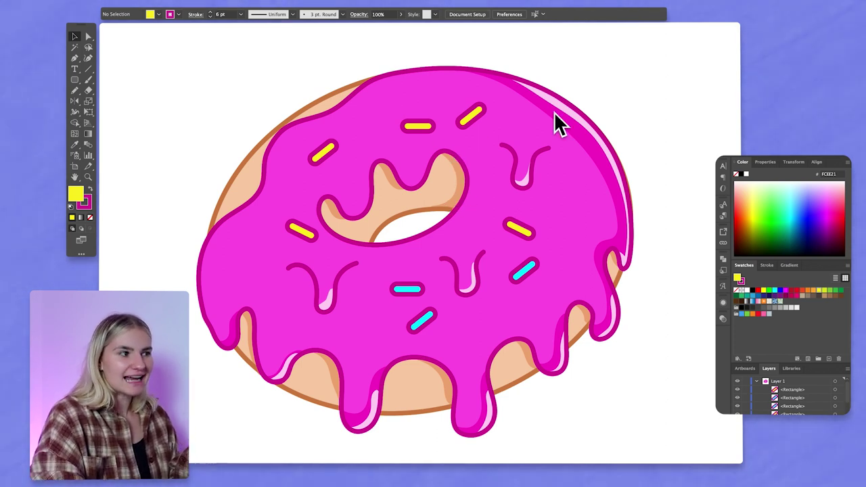
key(ctrl+minus)
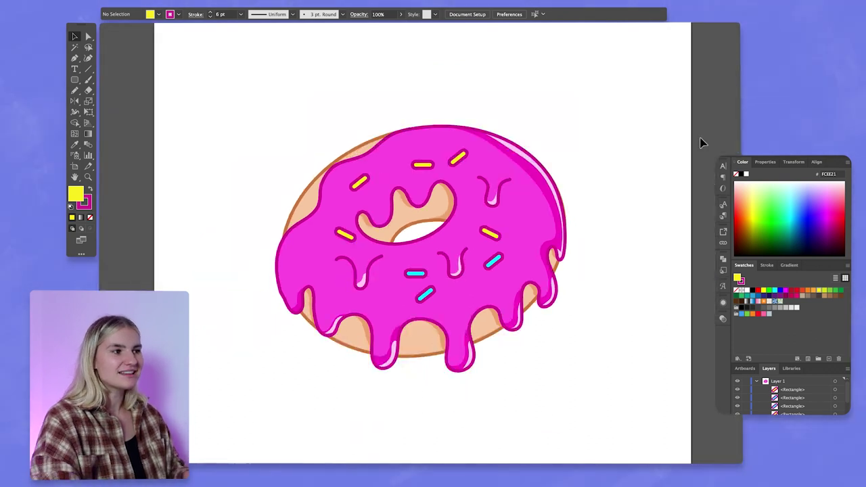